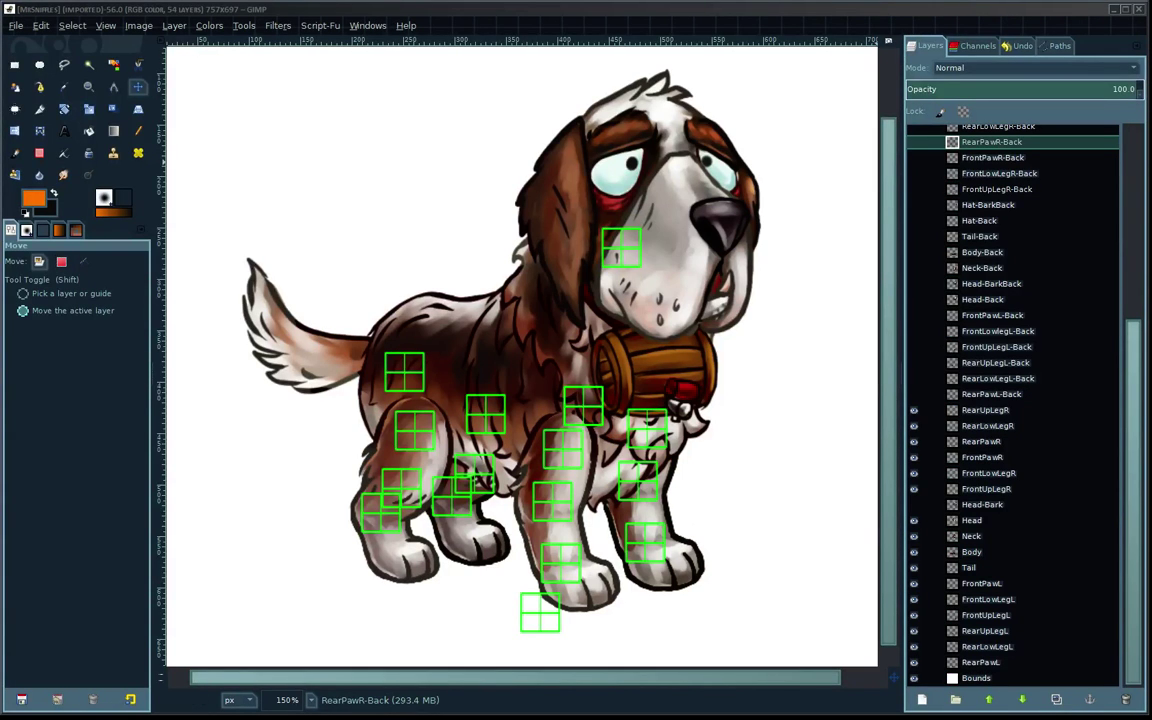
Hide the two rear paw joint marker layers, then turn them back on
{"action": "scroll", "coordinate": [885, 163], "scroll_direction": "up", "scroll_amount": 1}
{"action": "left_click_drag", "start_coordinate": [885, 163], "coordinate": [885, 176]}
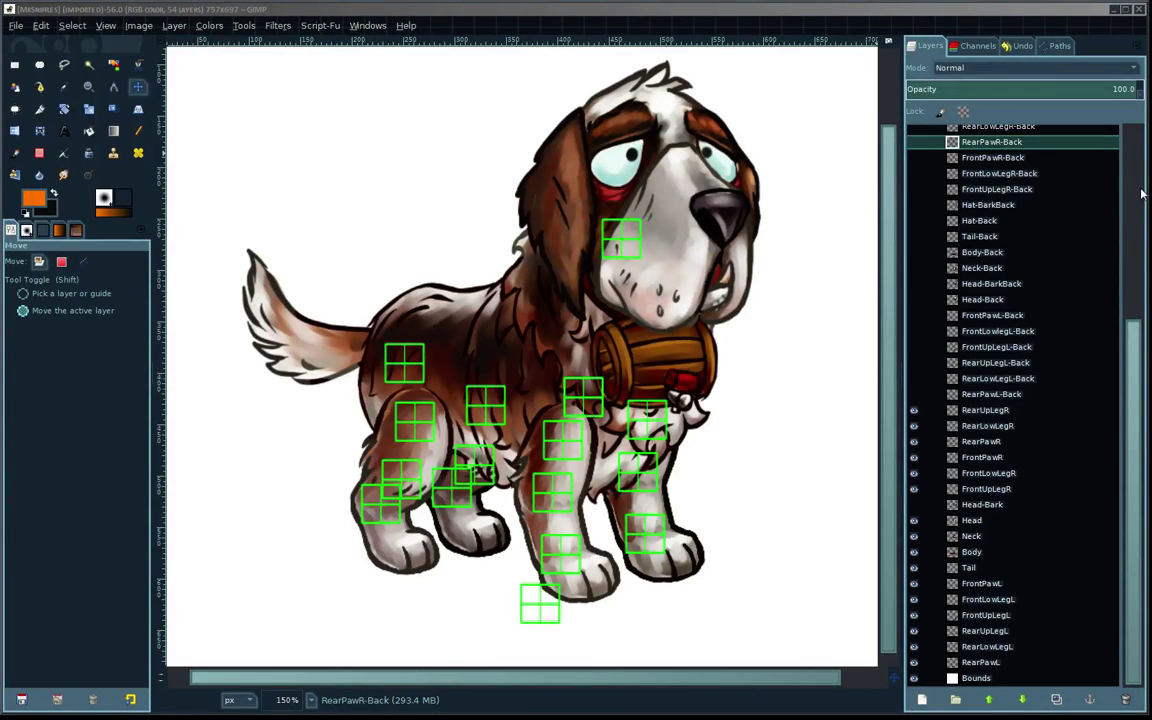
{"action": "scroll", "coordinate": [1120, 235], "scroll_direction": "up", "scroll_amount": 5}
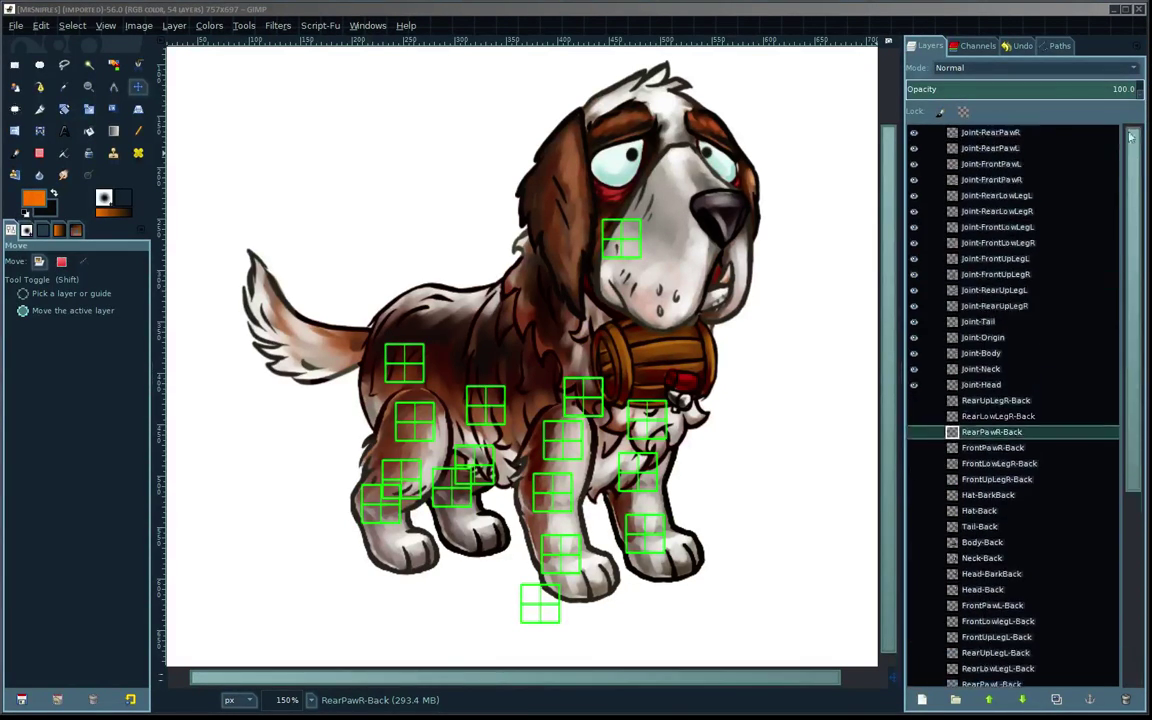
{"action": "scroll", "coordinate": [1107, 253], "scroll_direction": "down", "scroll_amount": 3}
{"action": "scroll", "coordinate": [1107, 253], "scroll_direction": "down", "scroll_amount": 3}
{"action": "scroll", "coordinate": [1130, 300], "scroll_direction": "up", "scroll_amount": 5}
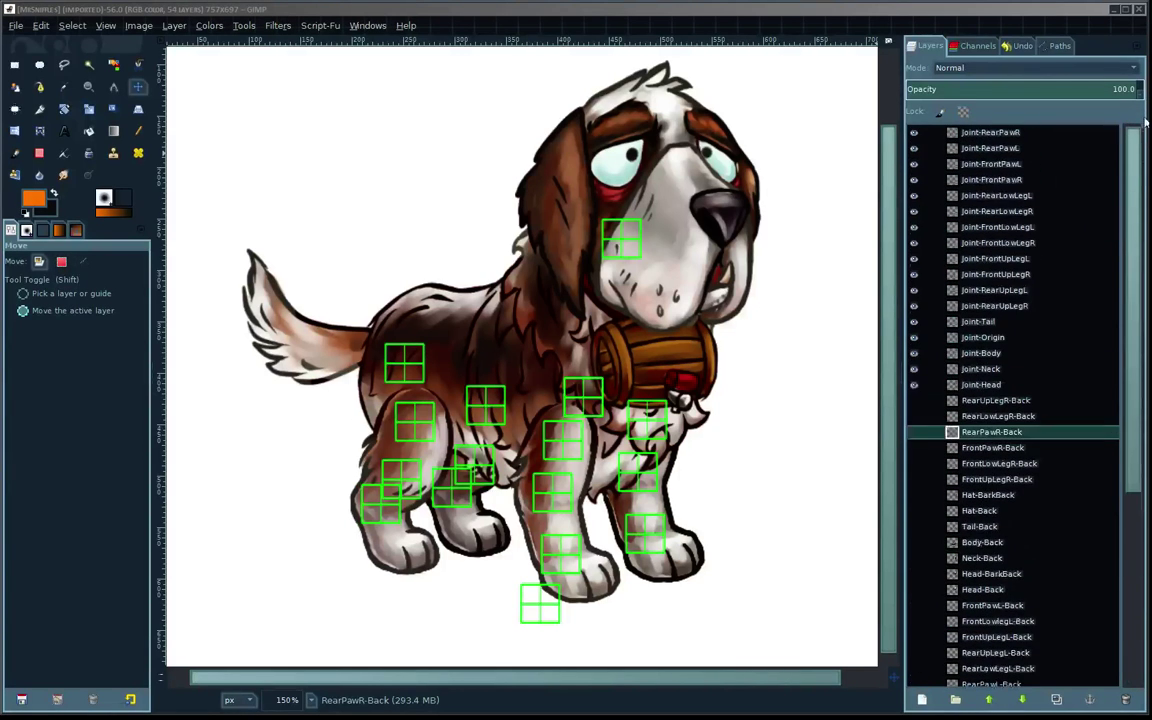
{"action": "scroll", "coordinate": [1140, 211], "scroll_direction": "down", "scroll_amount": 1}
{"action": "scroll", "coordinate": [1000, 220], "scroll_direction": "up", "scroll_amount": 3}
{"action": "left_click", "coordinate": [913, 132]}
{"action": "left_click", "coordinate": [913, 148]}
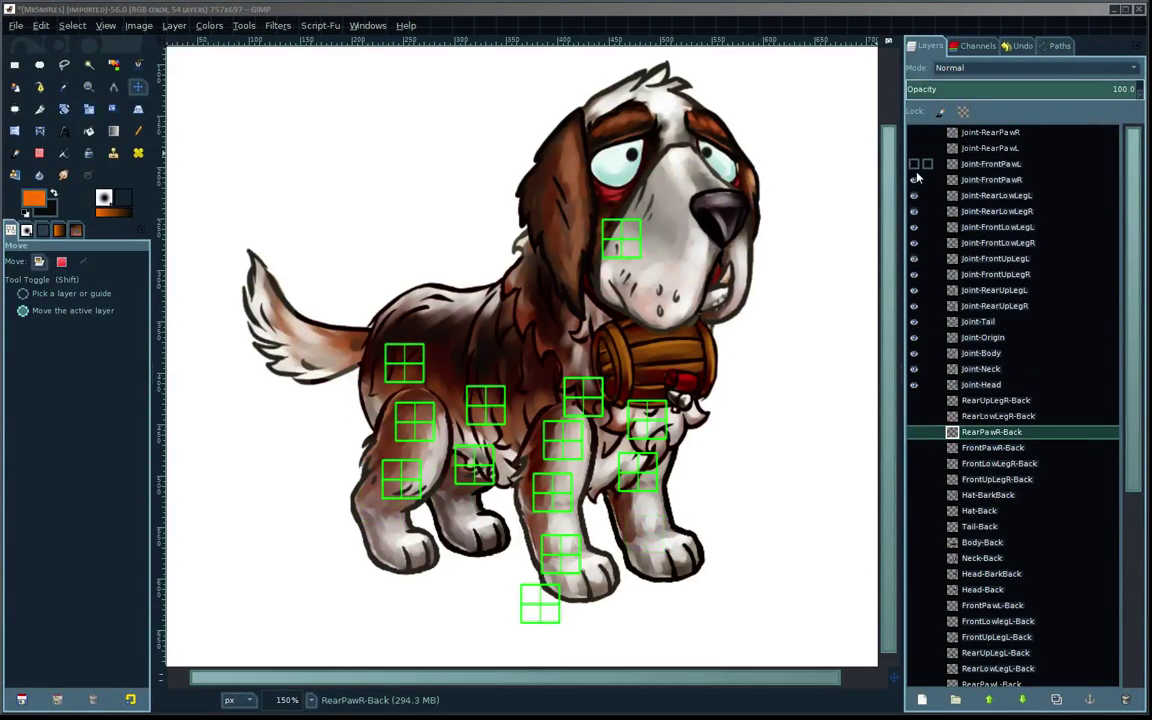
{"action": "left_click", "coordinate": [913, 148]}
{"action": "left_click", "coordinate": [913, 132]}
{"action": "left_click", "coordinate": [913, 132]}
{"action": "left_click", "coordinate": [913, 148]}
{"action": "left_click", "coordinate": [913, 148]}
{"action": "left_click", "coordinate": [913, 132]}
Hide and reshow all four paw joint markers, then select the Joint-RearPawR layer
{"action": "left_click", "coordinate": [913, 132]}
{"action": "left_click", "coordinate": [913, 148]}
{"action": "left_click", "coordinate": [913, 164]}
{"action": "left_click", "coordinate": [913, 180]}
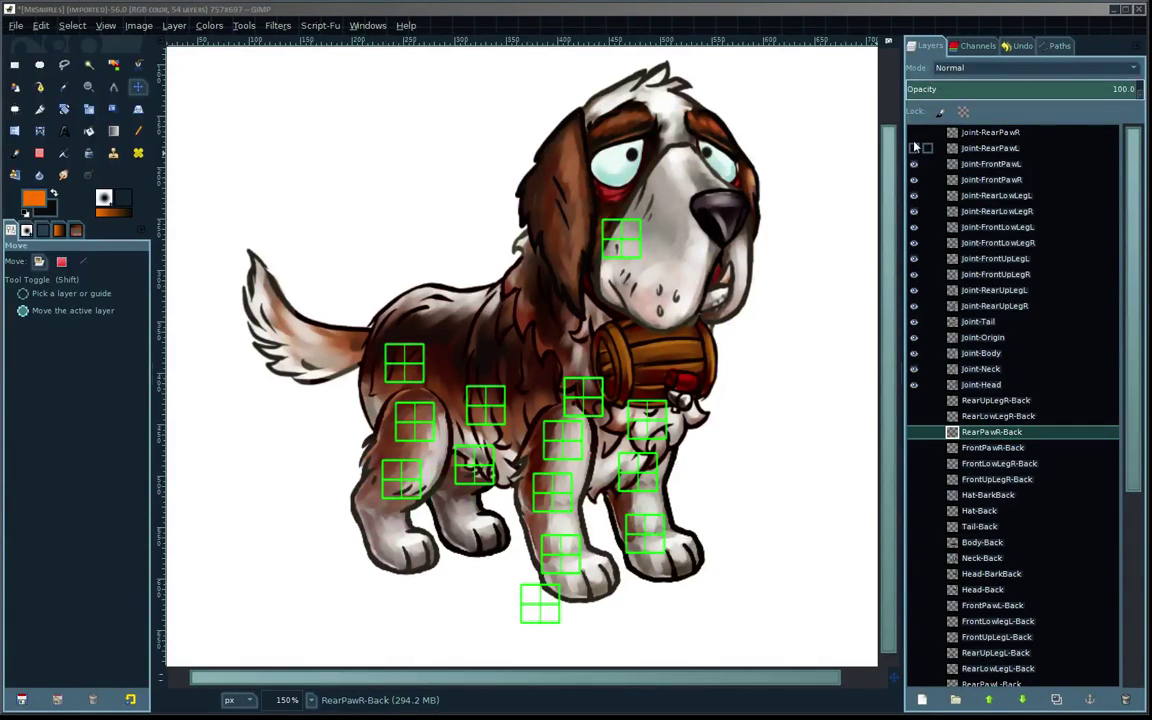
{"action": "left_click", "coordinate": [913, 132]}
{"action": "left_click", "coordinate": [913, 148]}
{"action": "left_click", "coordinate": [913, 164]}
{"action": "left_click", "coordinate": [913, 180]}
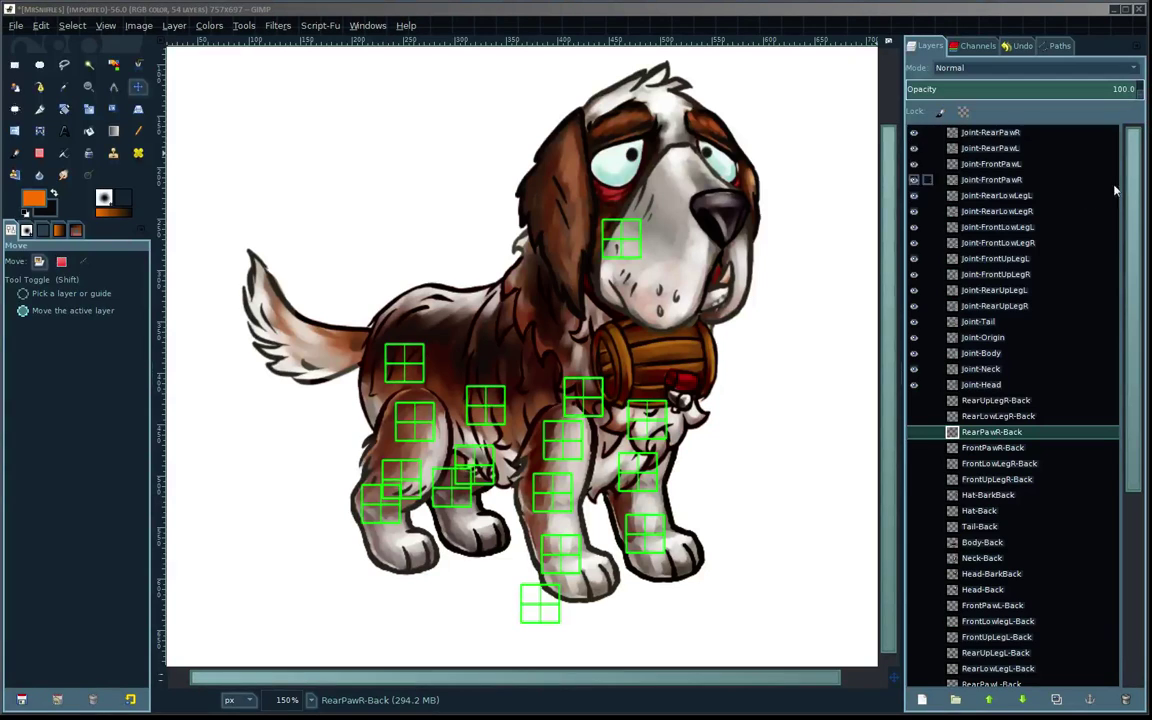
{"action": "left_click", "coordinate": [990, 133]}
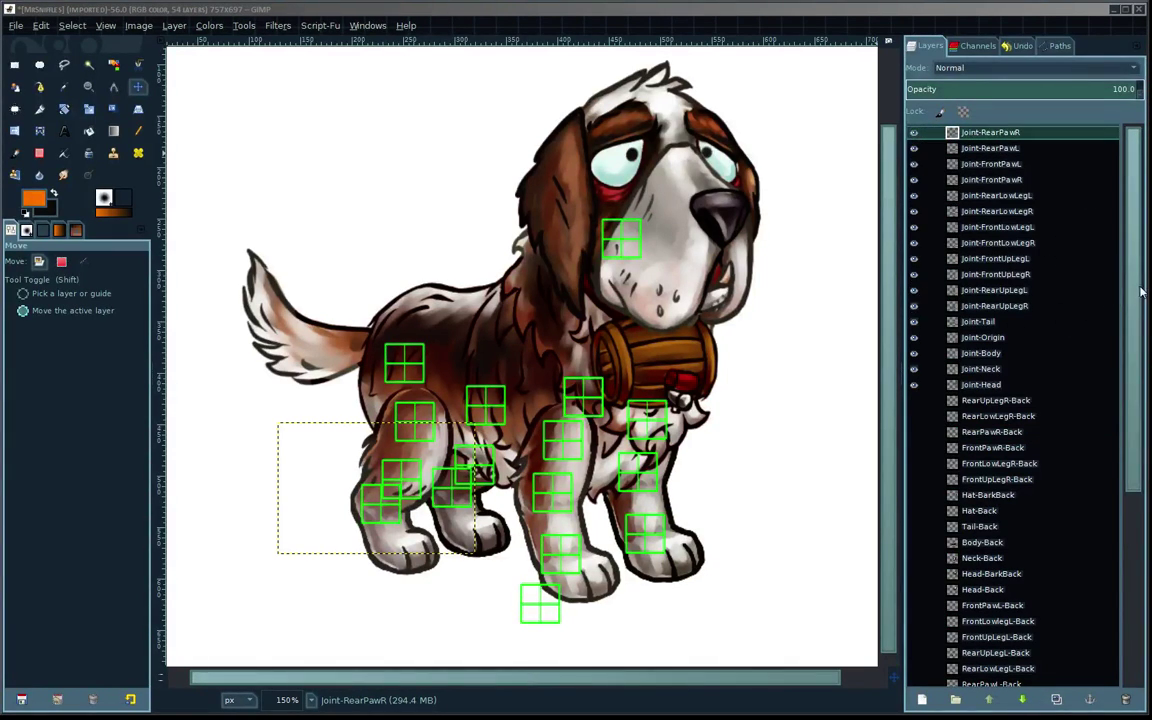
{"action": "left_click_drag", "start_coordinate": [1135, 307], "coordinate": [1138, 497]}
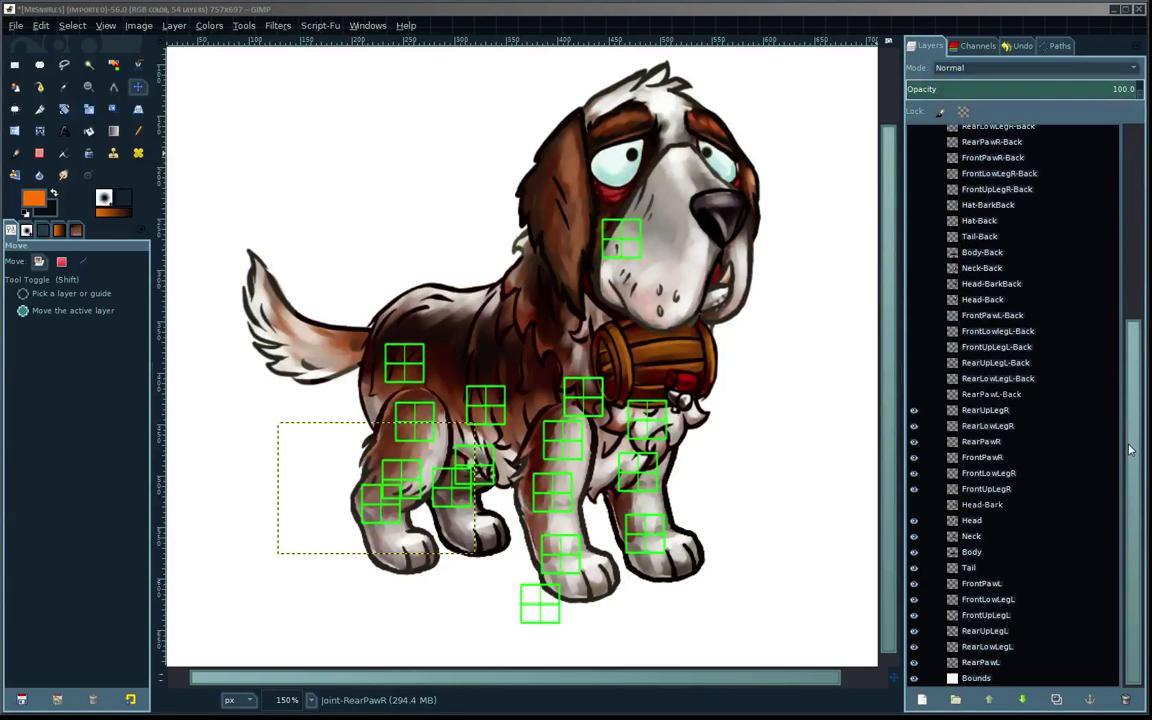
Select the RearUpLegR layer and check its leg by hiding and reshowing it
{"action": "scroll", "coordinate": [1025, 400], "scroll_direction": "up", "scroll_amount": 5}
{"action": "scroll", "coordinate": [1125, 242], "scroll_direction": "down", "scroll_amount": 6}
{"action": "left_click", "coordinate": [917, 411]}
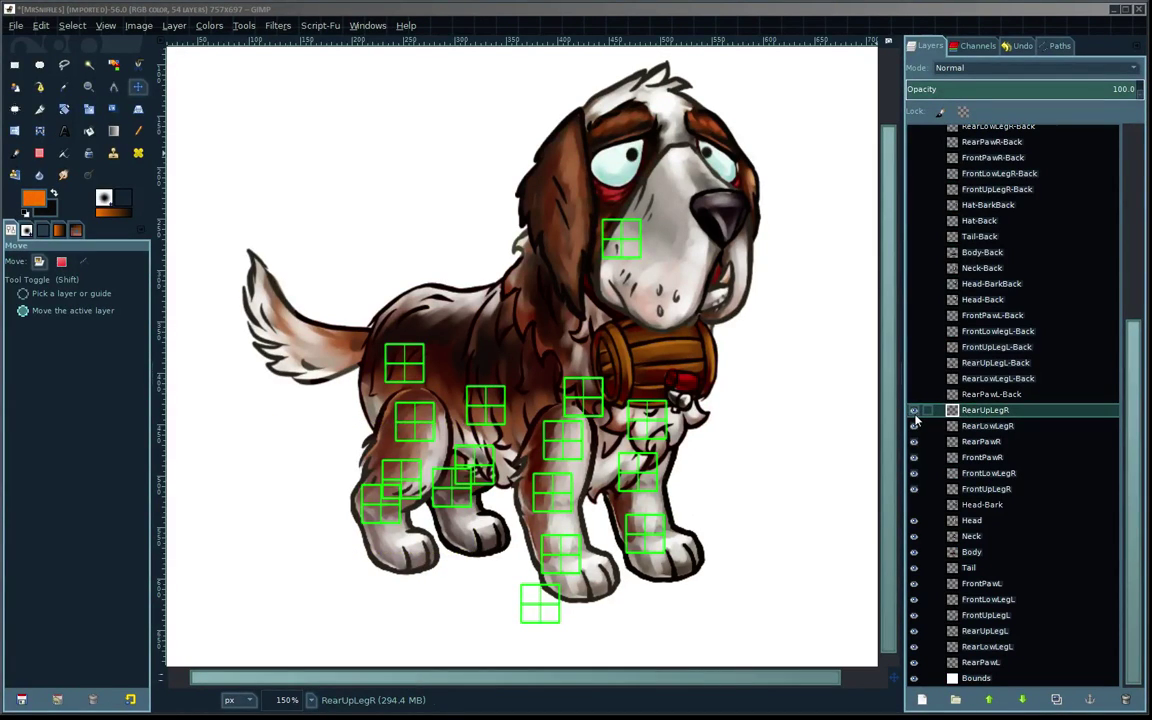
{"action": "left_click", "coordinate": [913, 411]}
{"action": "left_click", "coordinate": [913, 411]}
{"action": "left_click", "coordinate": [913, 411]}
{"action": "left_click", "coordinate": [913, 411]}
{"action": "left_click", "coordinate": [913, 411]}
Select RearPawL and hide then reshow the RearUpLegL thigh layer
{"action": "left_click", "coordinate": [920, 663]}
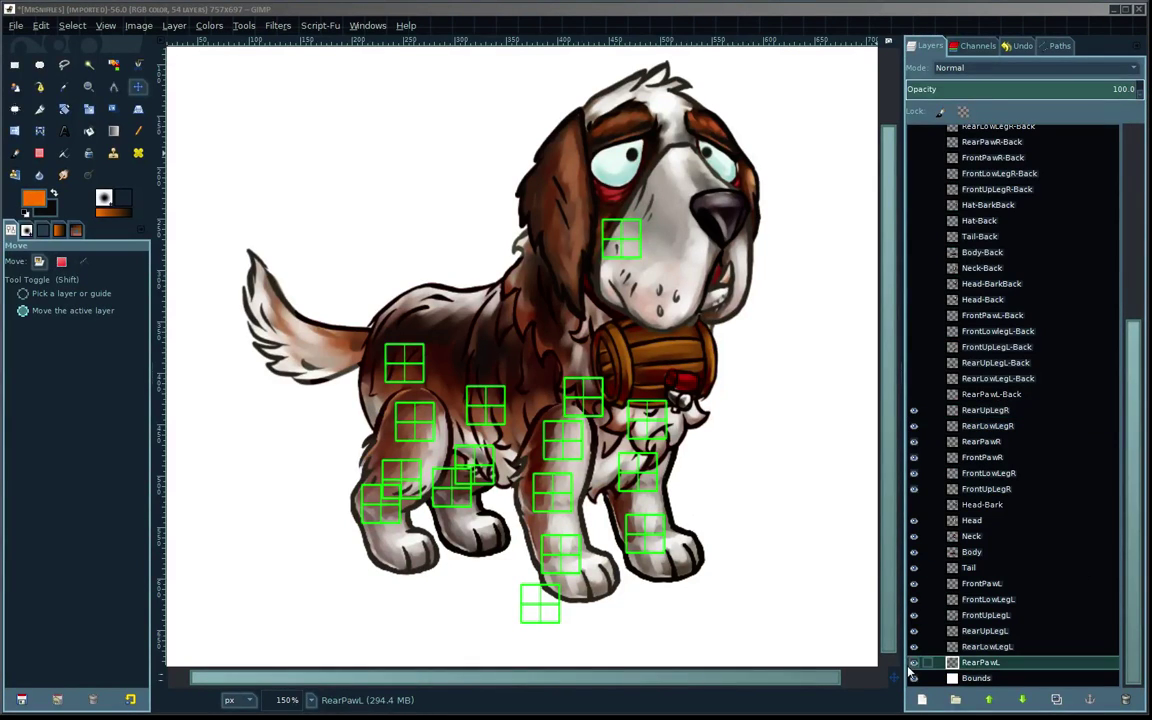
{"action": "left_click", "coordinate": [913, 631]}
{"action": "left_click", "coordinate": [913, 631]}
{"action": "scroll", "coordinate": [1012, 333], "scroll_direction": "up", "scroll_amount": 6}
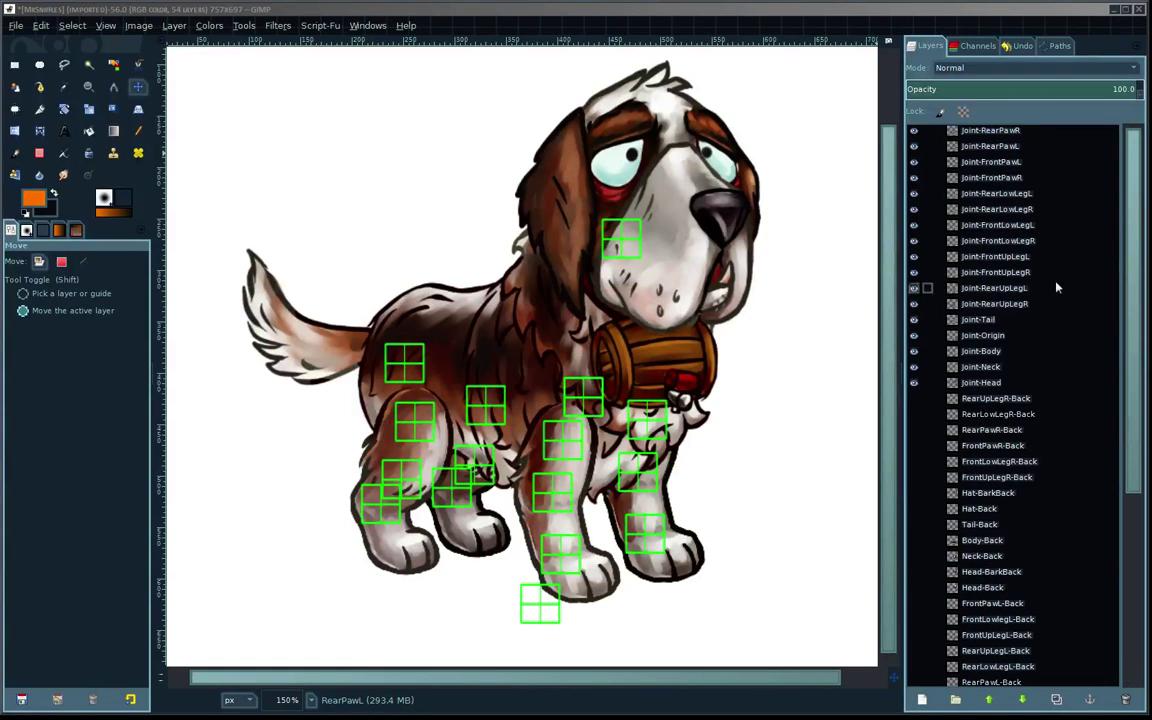
{"action": "scroll", "coordinate": [1015, 500], "scroll_direction": "down", "scroll_amount": 6}
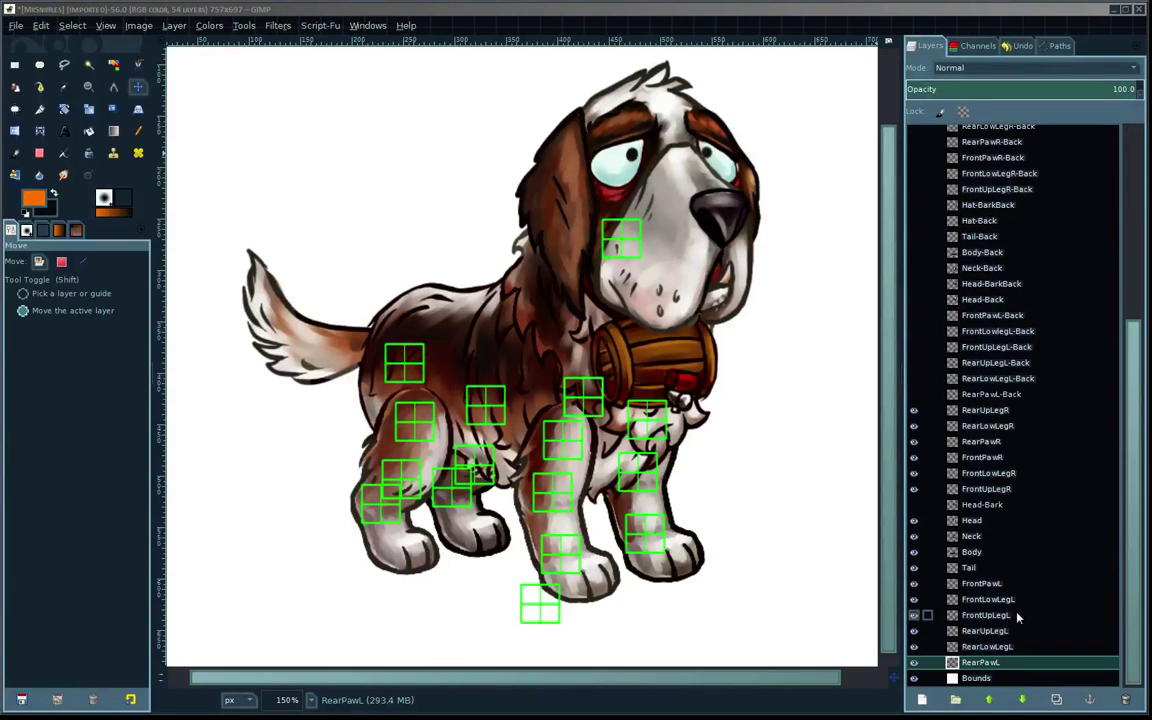
Make Body the active layer
{"action": "left_click", "coordinate": [934, 552]}
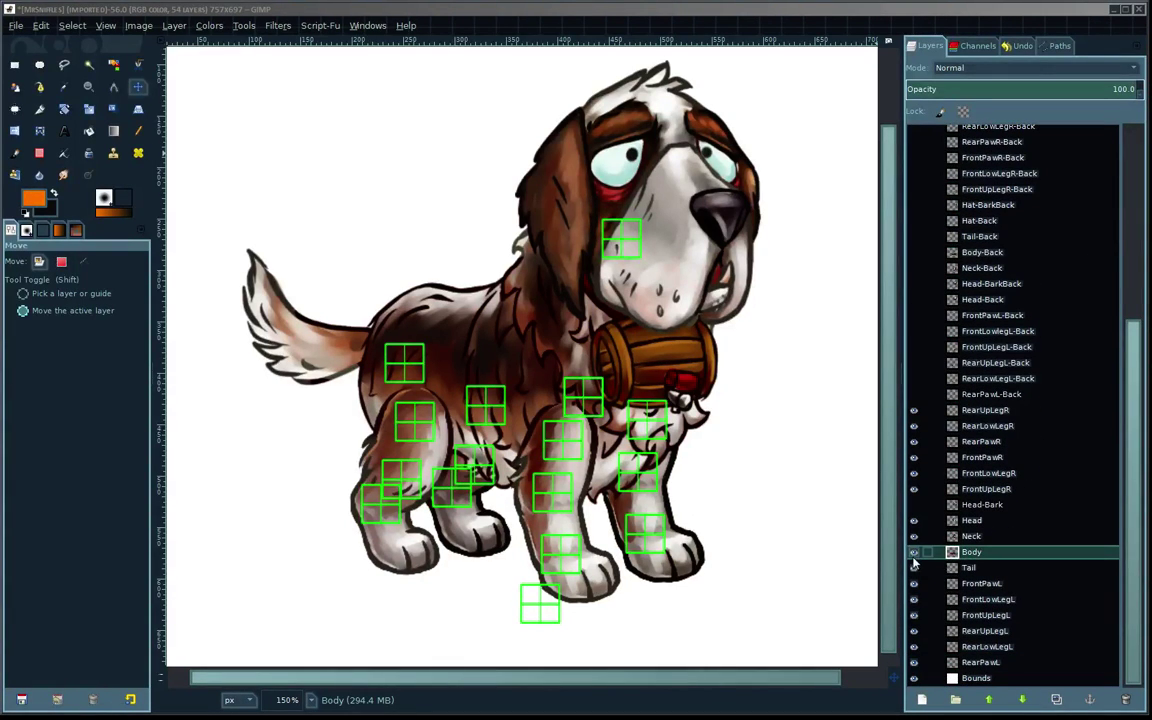
{"action": "scroll", "coordinate": [1025, 485], "scroll_direction": "up", "scroll_amount": 6}
{"action": "scroll", "coordinate": [1131, 503], "scroll_direction": "down", "scroll_amount": 3}
{"action": "scroll", "coordinate": [1131, 503], "scroll_direction": "down", "scroll_amount": 3}
{"action": "scroll", "coordinate": [990, 380], "scroll_direction": "up", "scroll_amount": 4}
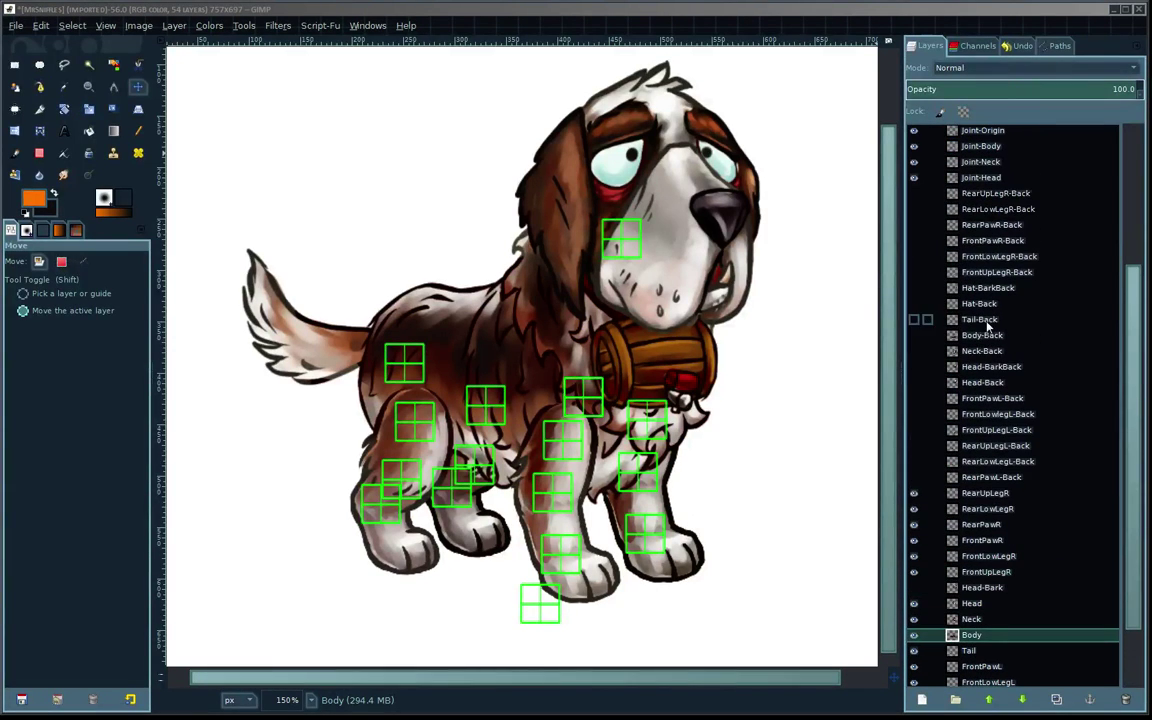
{"action": "scroll", "coordinate": [990, 400], "scroll_direction": "down", "scroll_amount": 3}
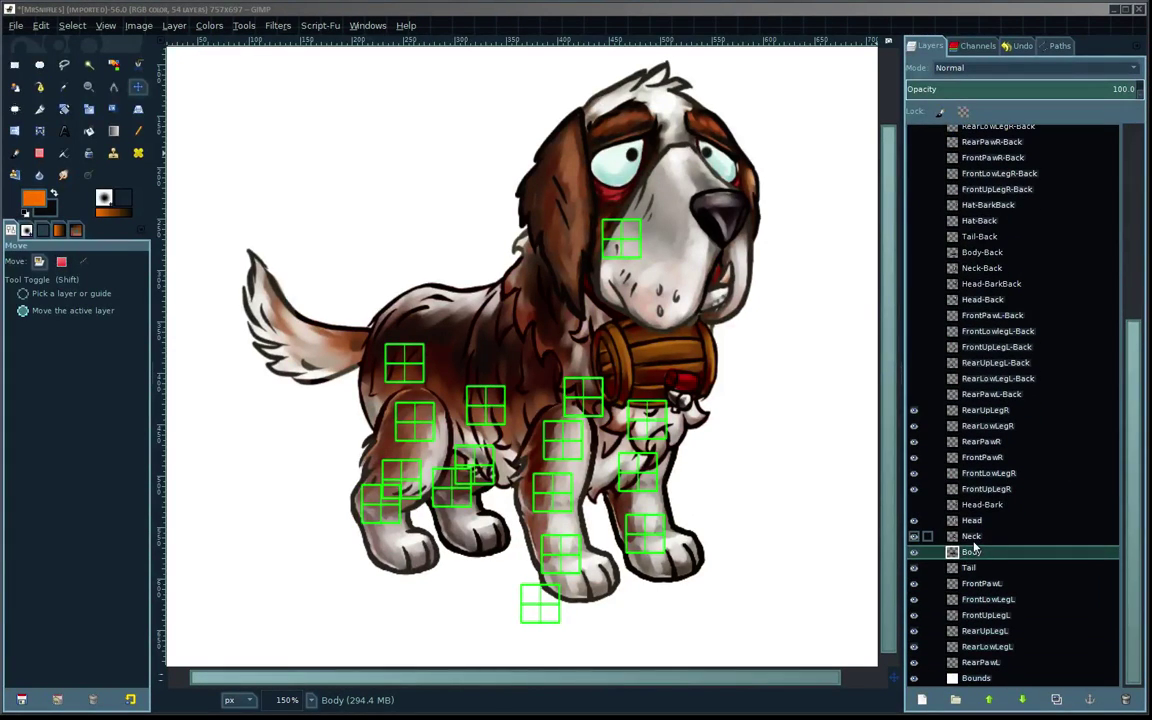
Select the Neck layer and toggle its barrel and collar off and back on
{"action": "left_click", "coordinate": [972, 539]}
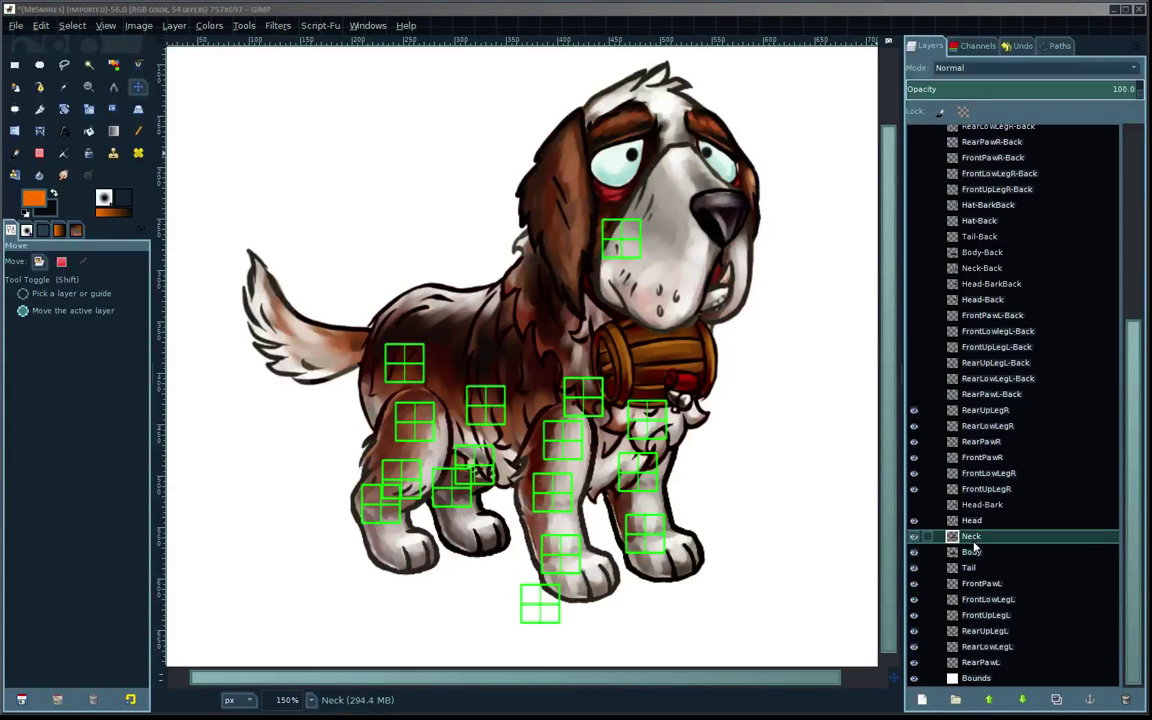
{"action": "left_click", "coordinate": [914, 539]}
{"action": "left_click", "coordinate": [914, 539]}
{"action": "left_click", "coordinate": [914, 539]}
{"action": "left_click", "coordinate": [914, 539]}
{"action": "left_click", "coordinate": [914, 539]}
{"action": "left_click", "coordinate": [914, 539]}
{"action": "scroll", "coordinate": [1111, 407], "scroll_direction": "up", "scroll_amount": 3}
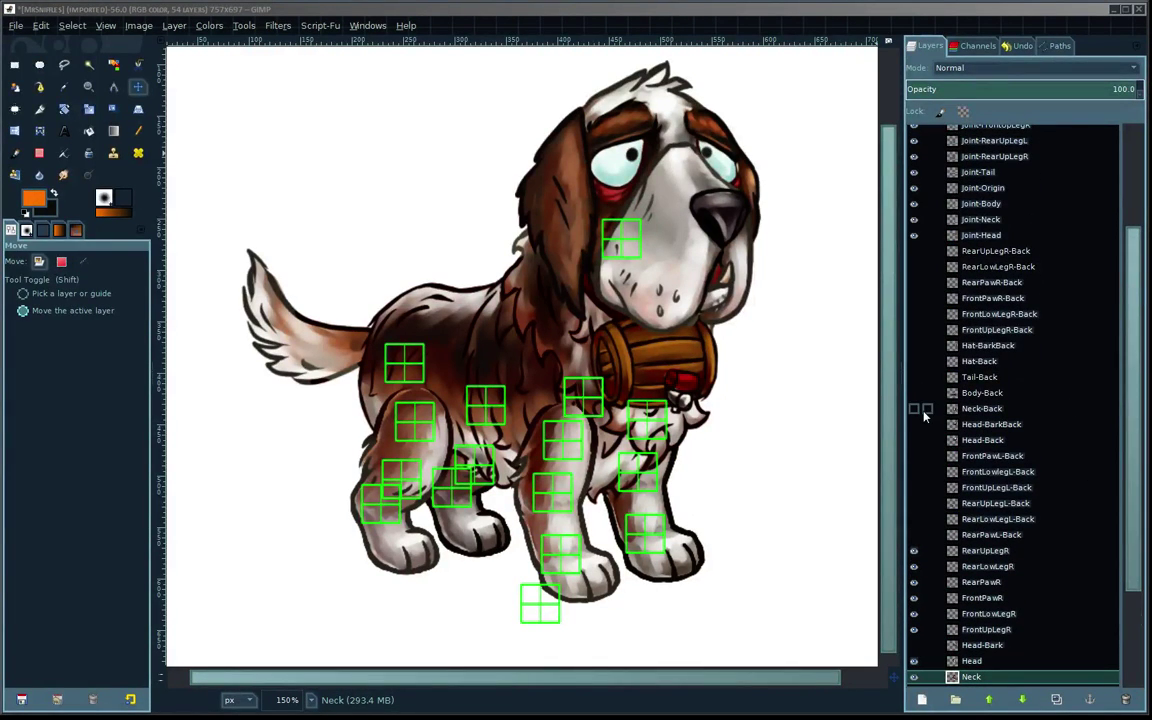
{"action": "scroll", "coordinate": [1090, 442], "scroll_direction": "down", "scroll_amount": 3}
{"action": "scroll", "coordinate": [912, 463], "scroll_direction": "up", "scroll_amount": 4}
{"action": "left_click", "coordinate": [913, 459]}
{"action": "left_click", "coordinate": [913, 459]}
{"action": "scroll", "coordinate": [1136, 458], "scroll_direction": "down", "scroll_amount": 4}
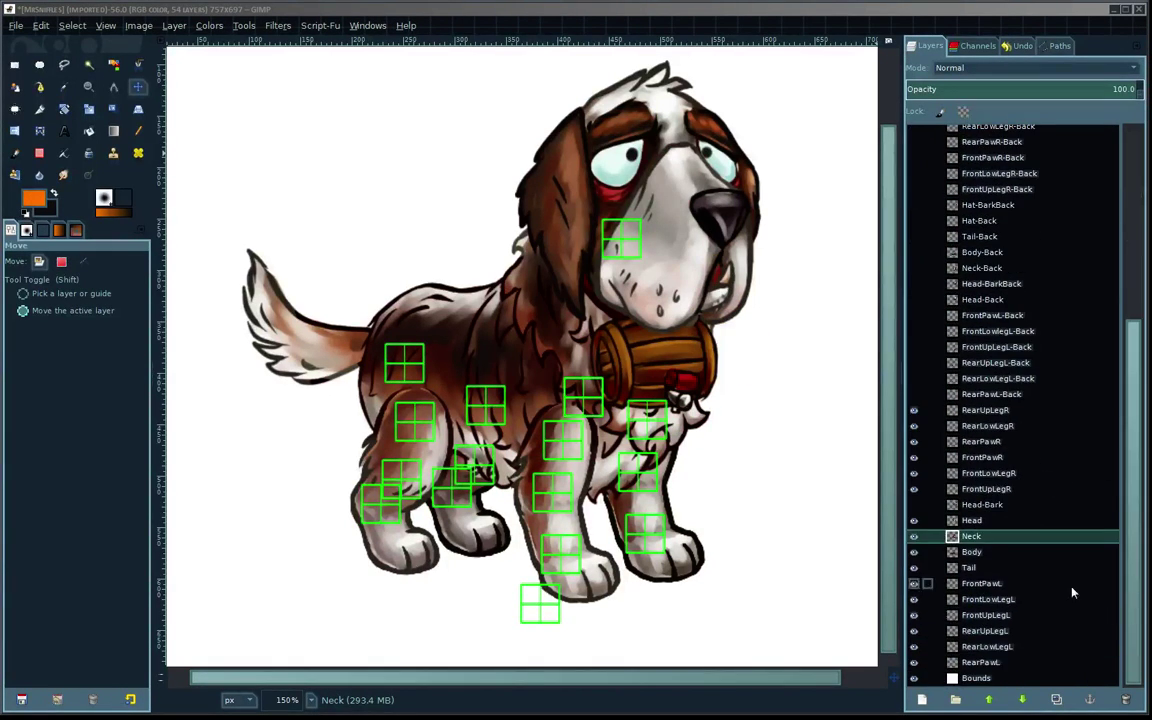
{"action": "left_click", "coordinate": [913, 300]}
{"action": "left_click", "coordinate": [913, 300]}
{"action": "left_click", "coordinate": [914, 300]}
{"action": "left_click", "coordinate": [913, 300]}
{"action": "left_click", "coordinate": [913, 300]}
{"action": "left_click", "coordinate": [913, 300]}
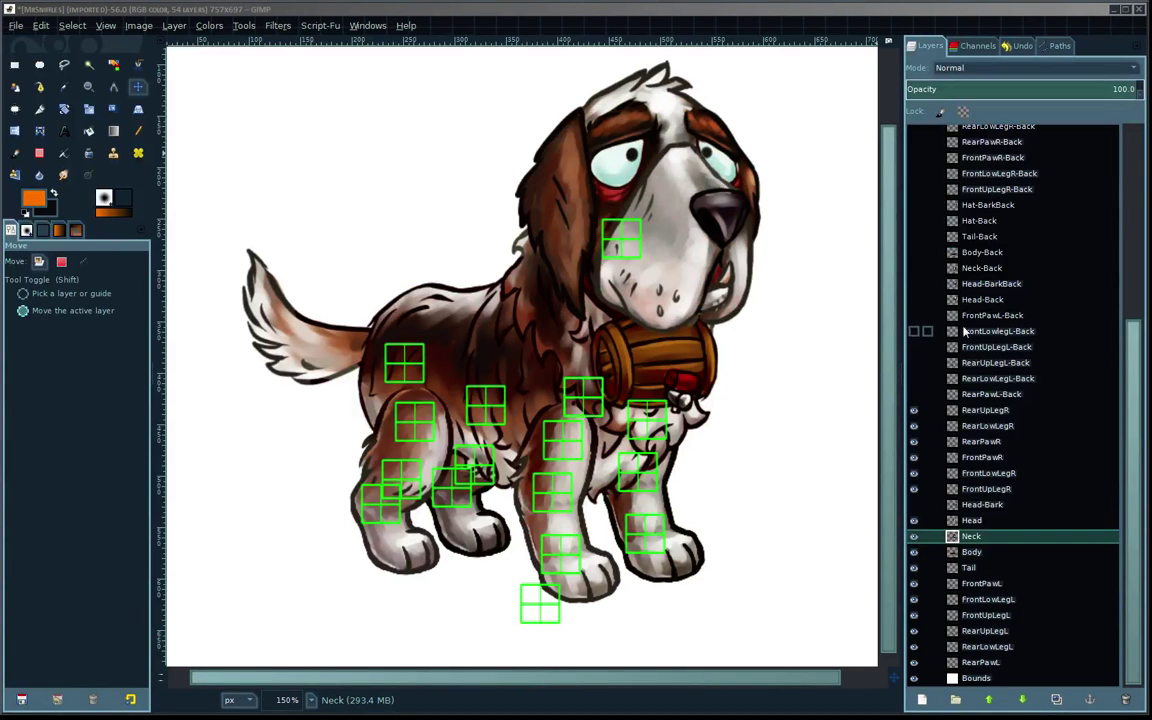
{"action": "scroll", "coordinate": [1015, 288], "scroll_direction": "up", "scroll_amount": 3}
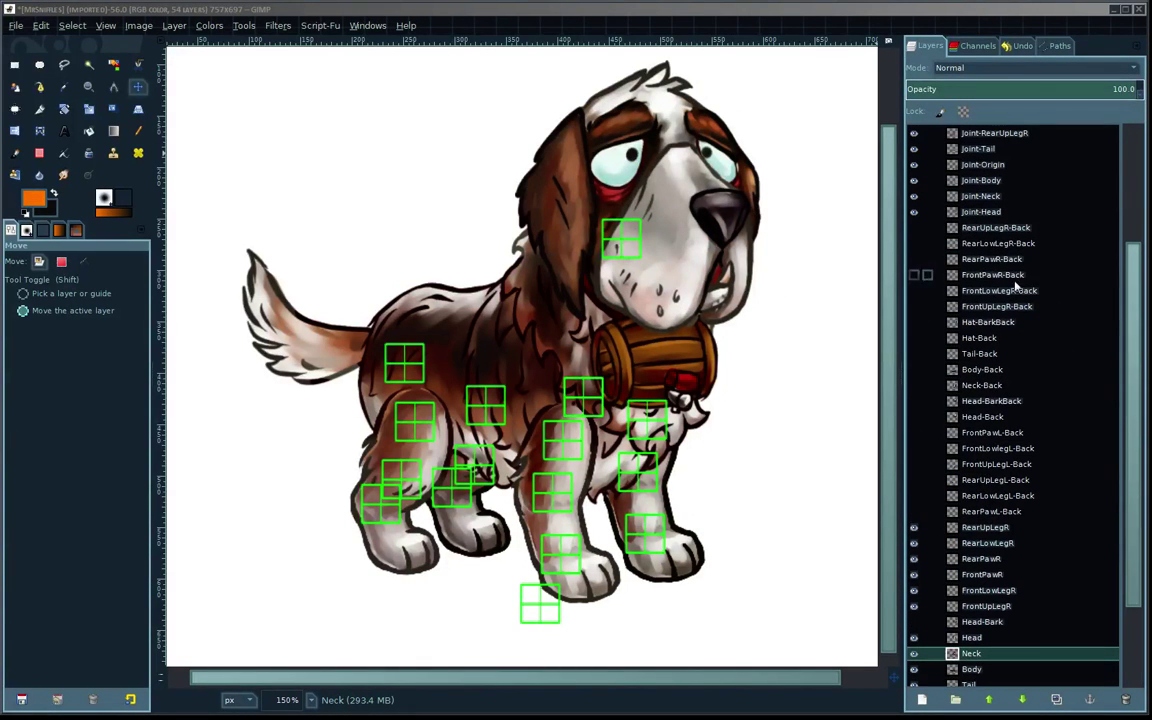
{"action": "scroll", "coordinate": [1020, 450], "scroll_direction": "down", "scroll_amount": 3}
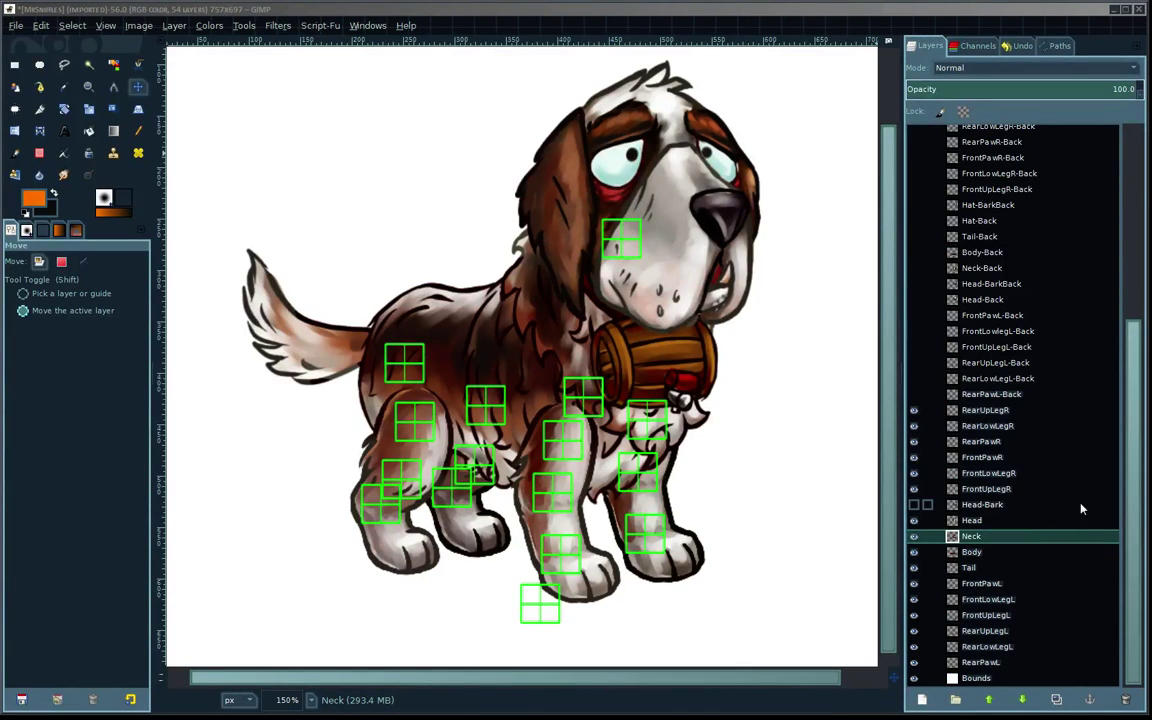
{"action": "scroll", "coordinate": [1019, 400], "scroll_direction": "up", "scroll_amount": 6}
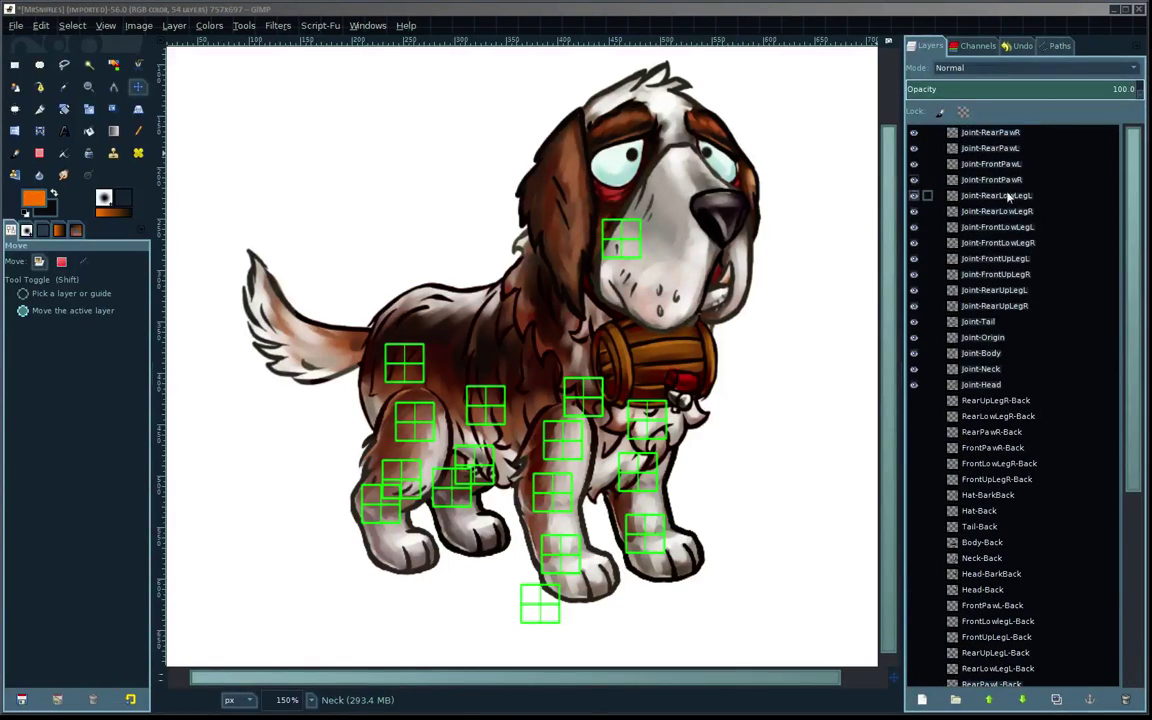
Open the Filters menu to reach the Export Layer Offsets script
{"action": "mouse_move", "coordinate": [1136, 190]}
{"action": "left_mouse_down"}
{"action": "mouse_move", "coordinate": [1138, 470]}
{"action": "mouse_move", "coordinate": [1142, 181]}
{"action": "left_mouse_up"}
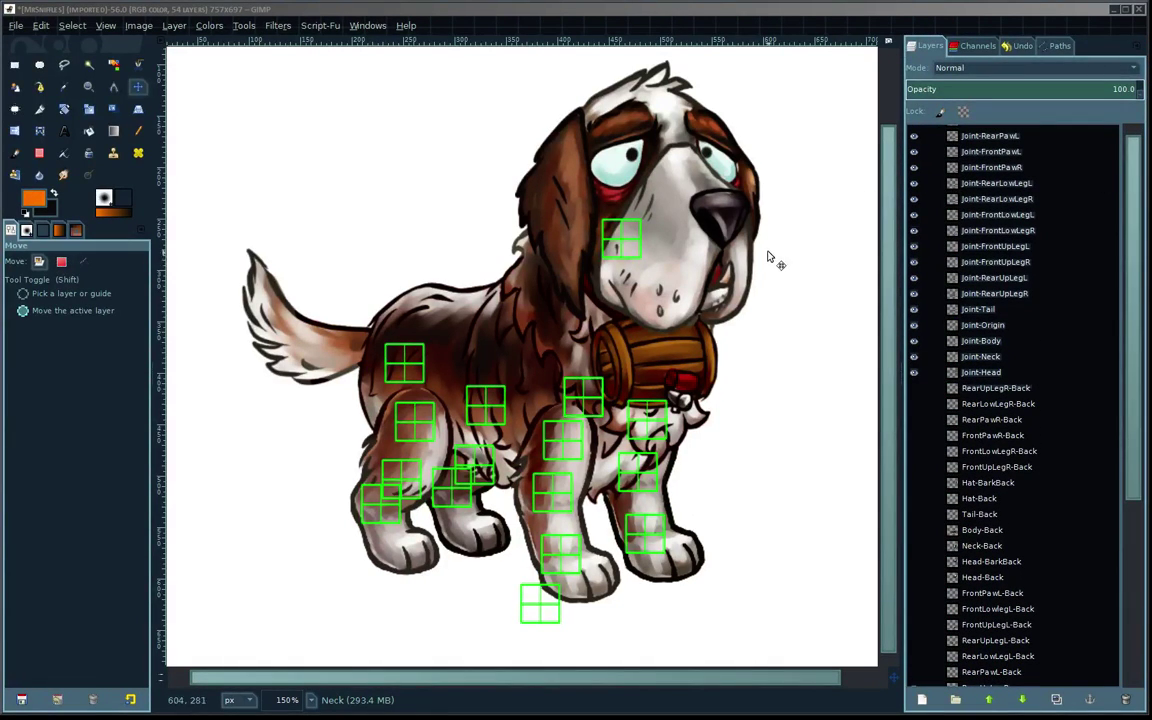
{"action": "scroll", "coordinate": [740, 288], "scroll_direction": "up", "scroll_amount": 1}
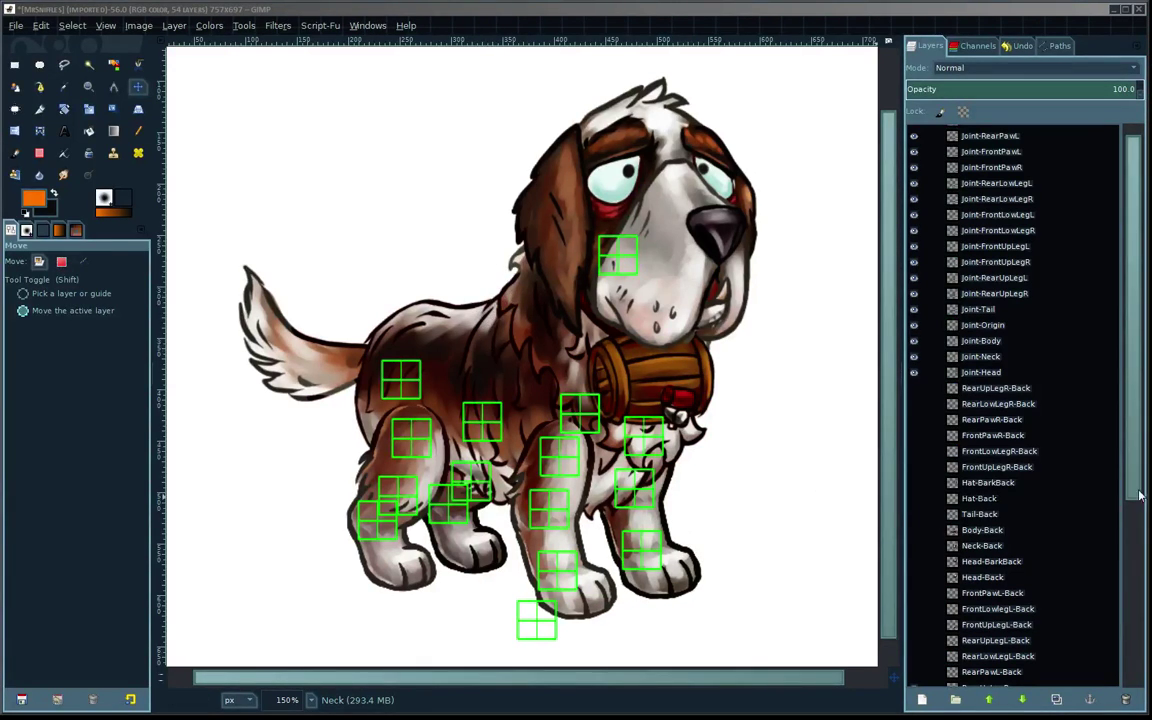
{"action": "scroll", "coordinate": [1137, 677], "scroll_direction": "down", "scroll_amount": 5}
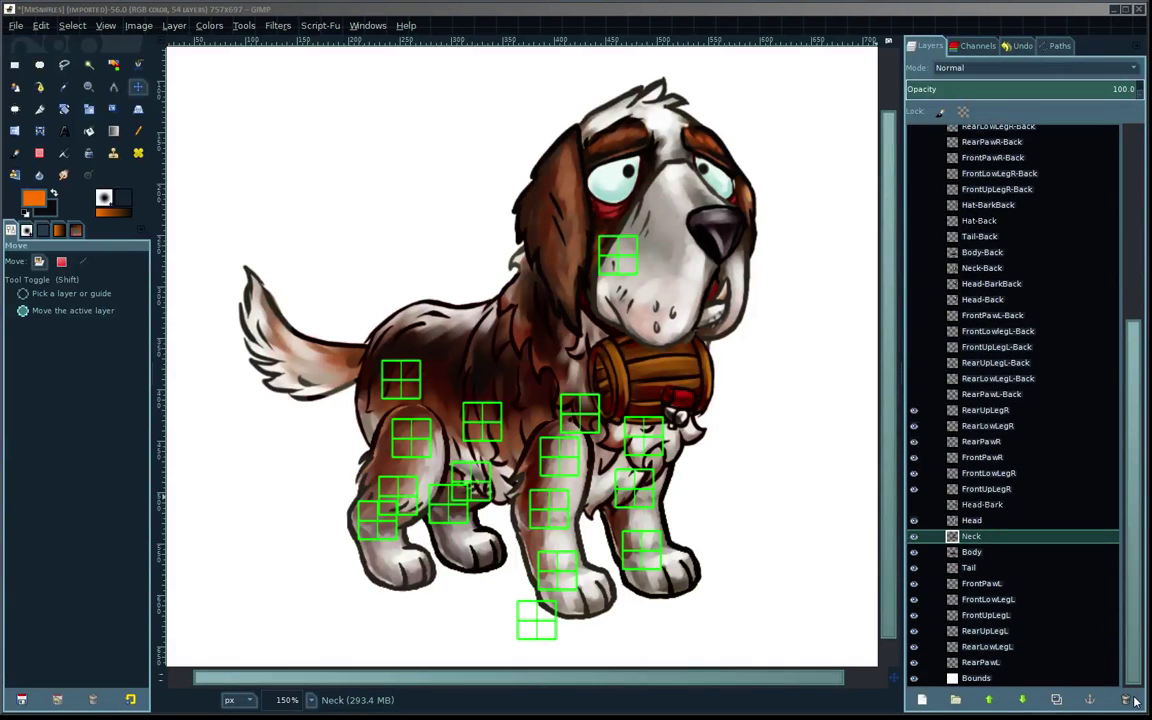
{"action": "left_click_drag", "start_coordinate": [1136, 671], "coordinate": [1135, 668]}
{"action": "scroll", "coordinate": [1135, 668], "scroll_direction": "down", "scroll_amount": 1}
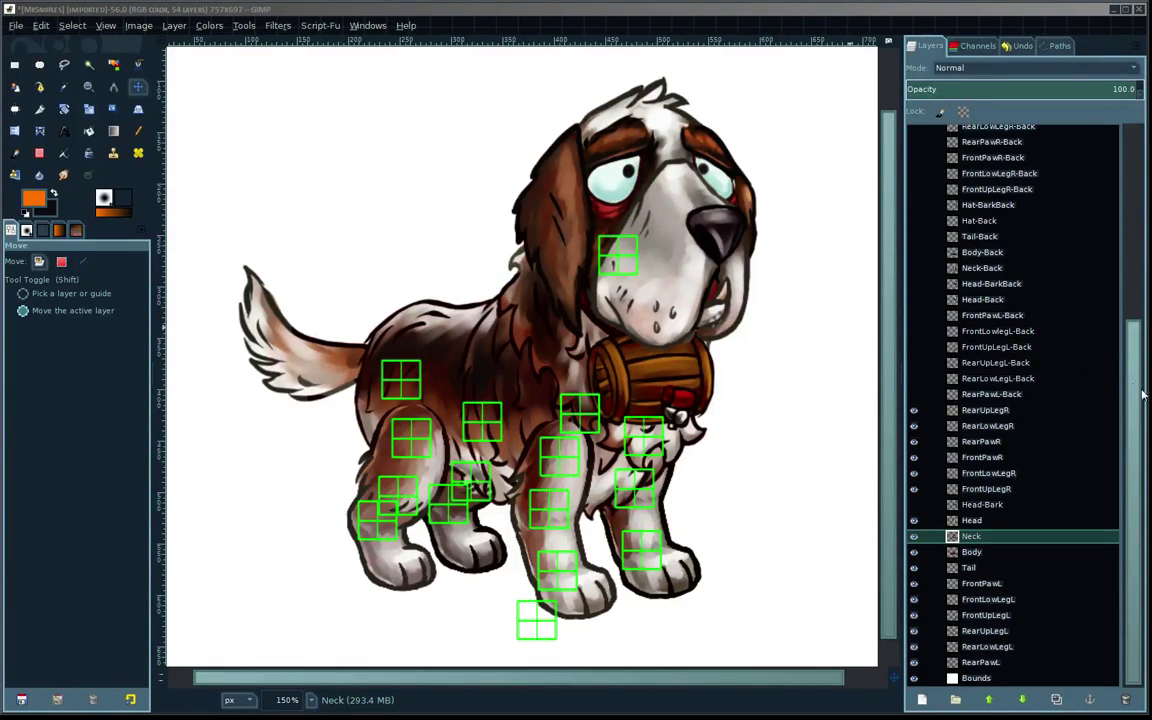
{"action": "scroll", "coordinate": [1135, 195], "scroll_direction": "up", "scroll_amount": 5}
{"action": "left_click", "coordinate": [278, 25]}
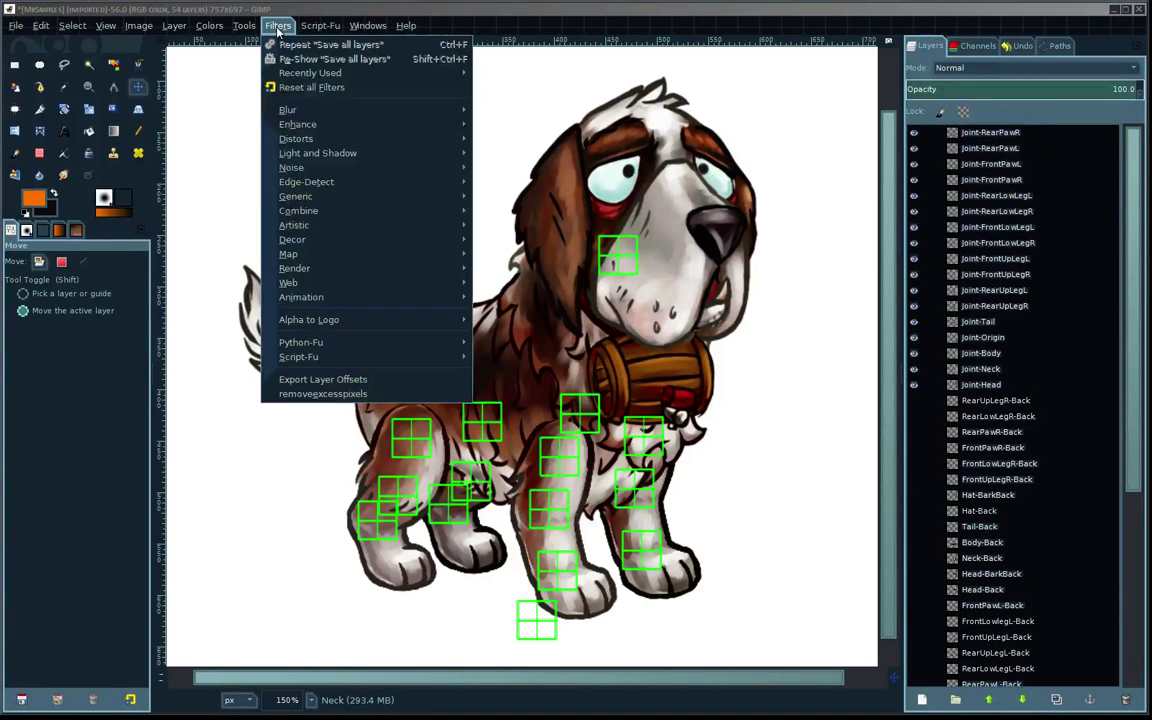
{"action": "left_click", "coordinate": [362, 380]}
{"action": "key", "text": "Home"}
{"action": "key", "text": "Page_Down"}
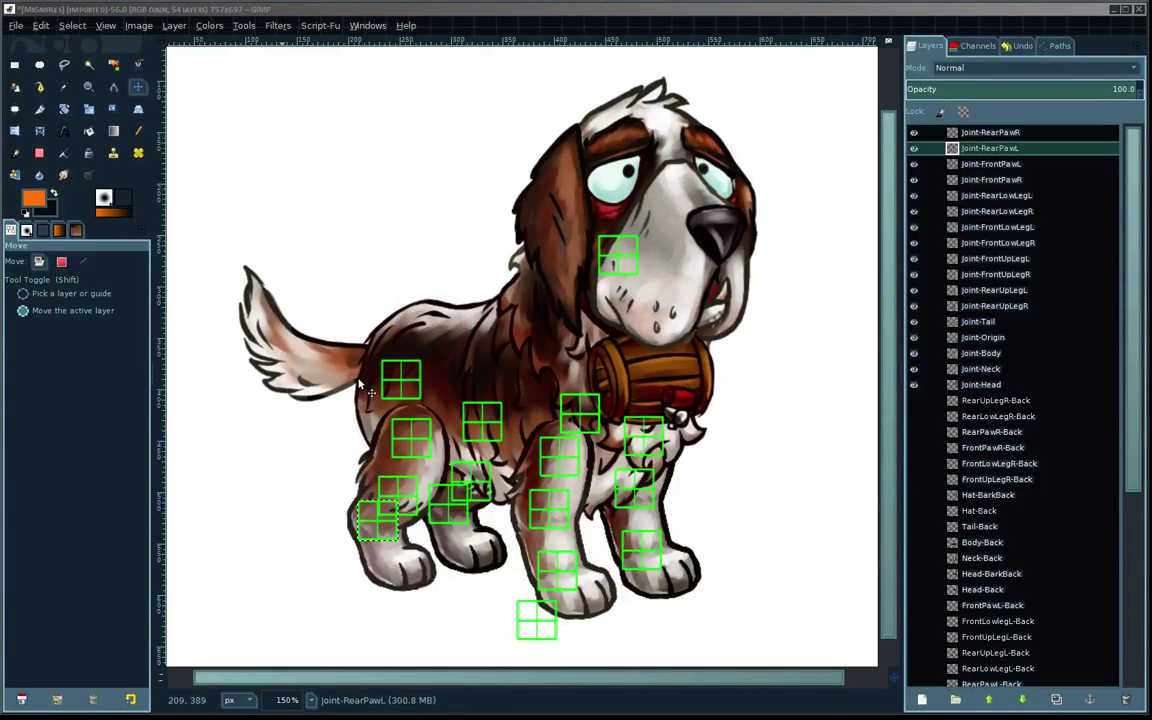
{"action": "key", "text": "Page_Down"}
{"action": "key", "text": "Page_Down"}
{"action": "key", "text": "Page_Down"}
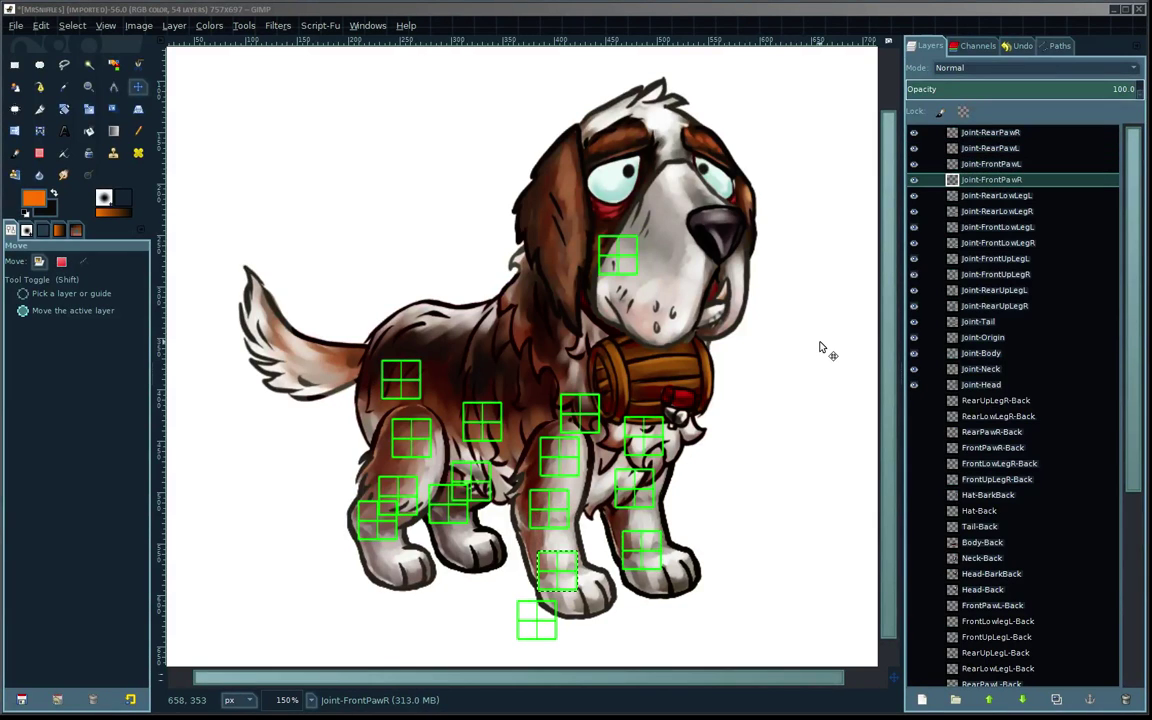
{"action": "key", "text": "Page_Down"}
{"action": "key", "text": "Page_Down"}
{"action": "key", "text": "Page_Down"}
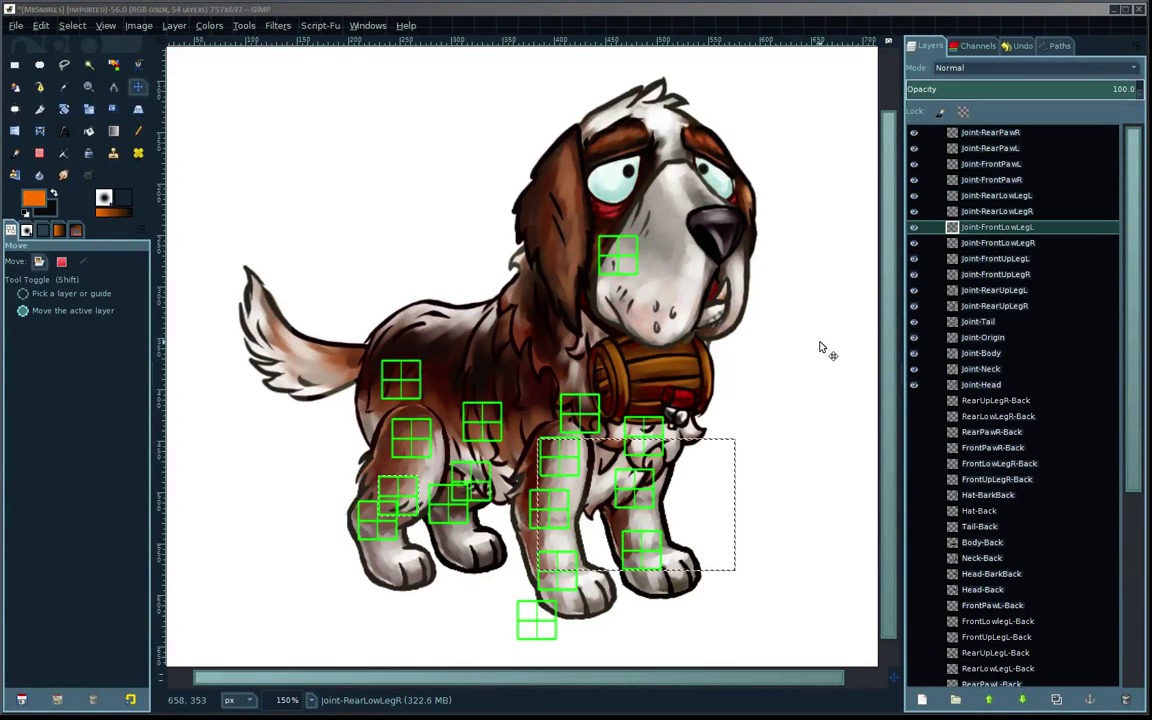
{"action": "key", "text": "Page_Down"}
{"action": "key", "text": "Page_Down"}
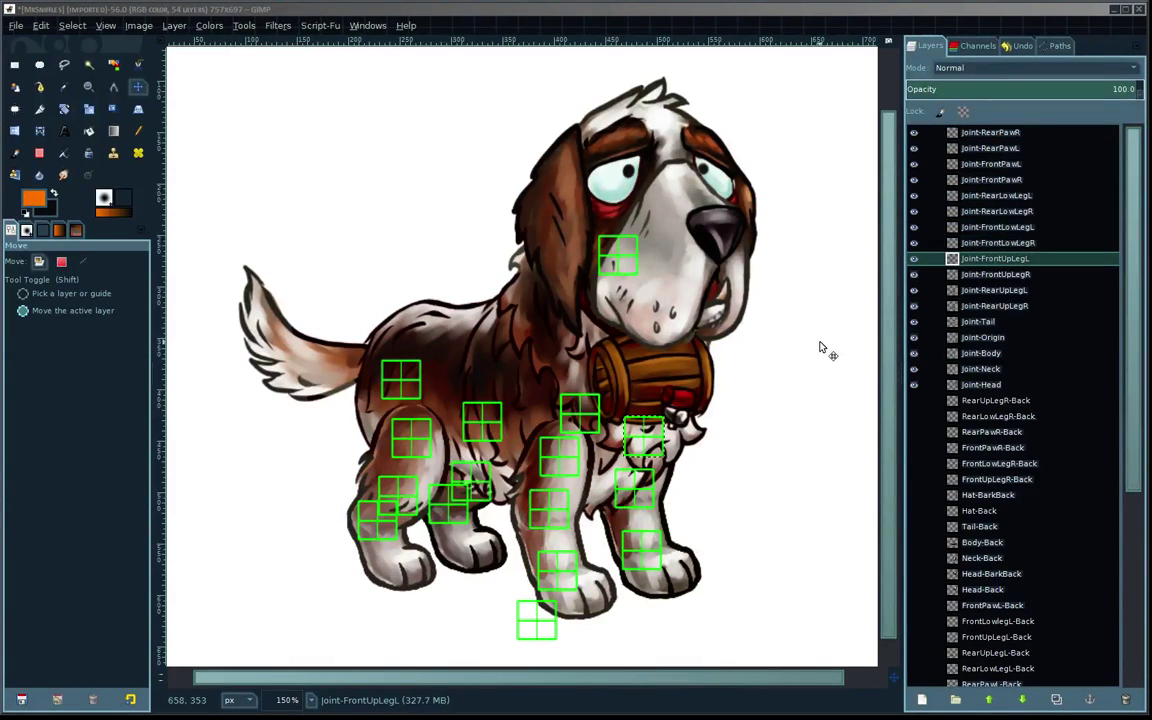
{"action": "key", "text": "Page_Down"}
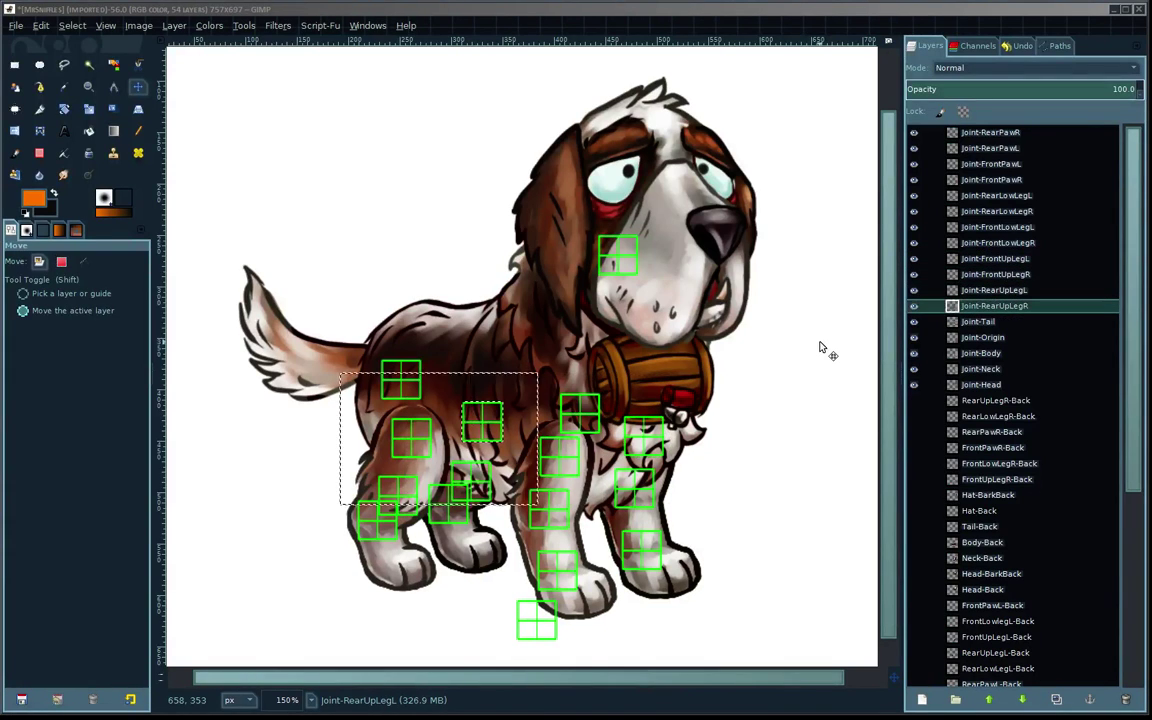
{"action": "key", "text": "Page_Down"}
{"action": "key", "text": "Page_Down"}
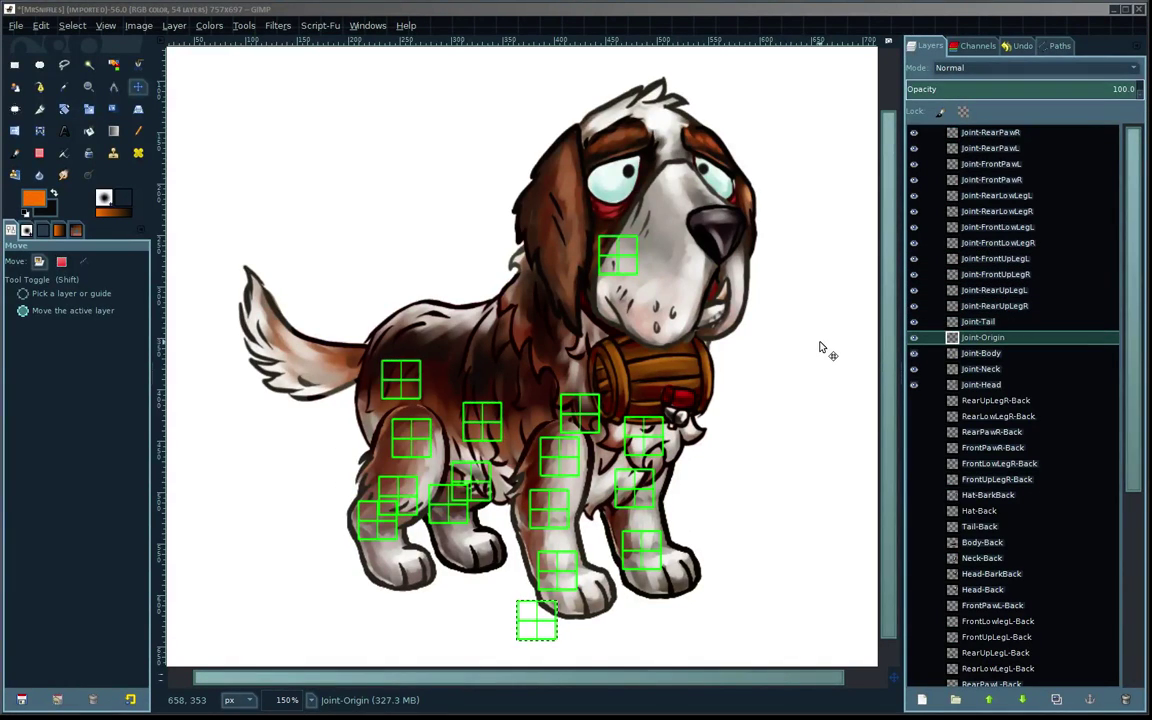
{"action": "key", "text": "Page_Down"}
{"action": "key", "text": "Page_Down"}
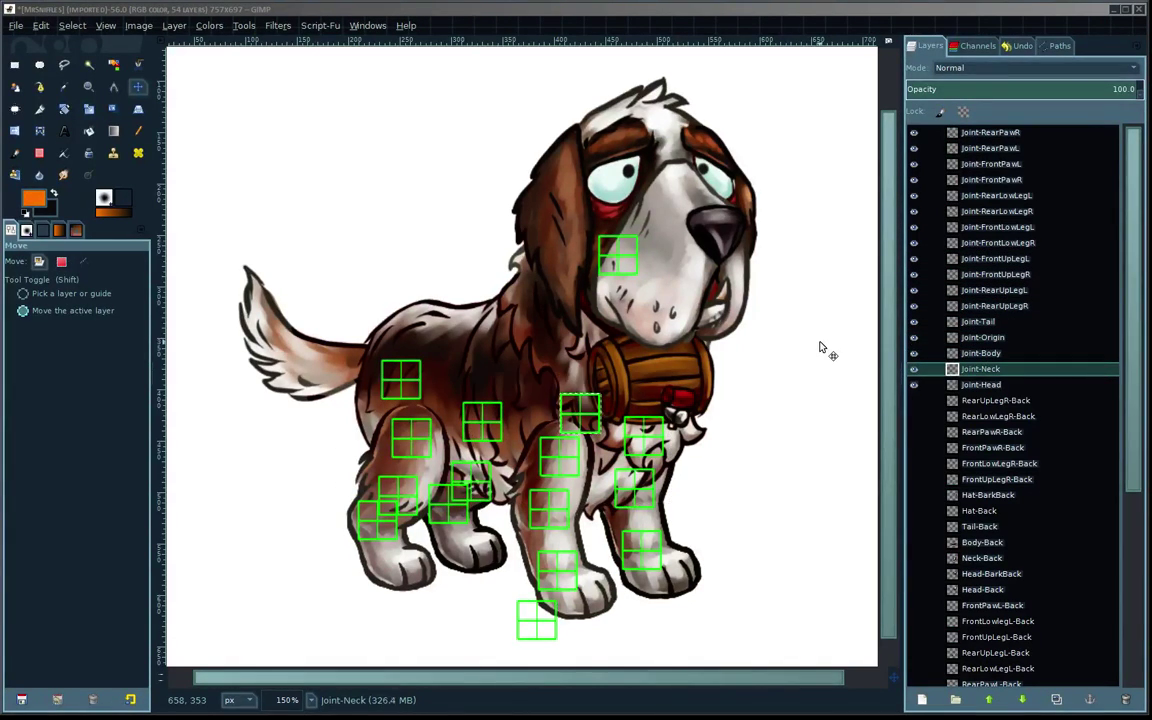
{"action": "key", "text": "Page_Down"}
{"action": "key", "text": "Page_Down"}
{"action": "key", "text": "Page_Down"}
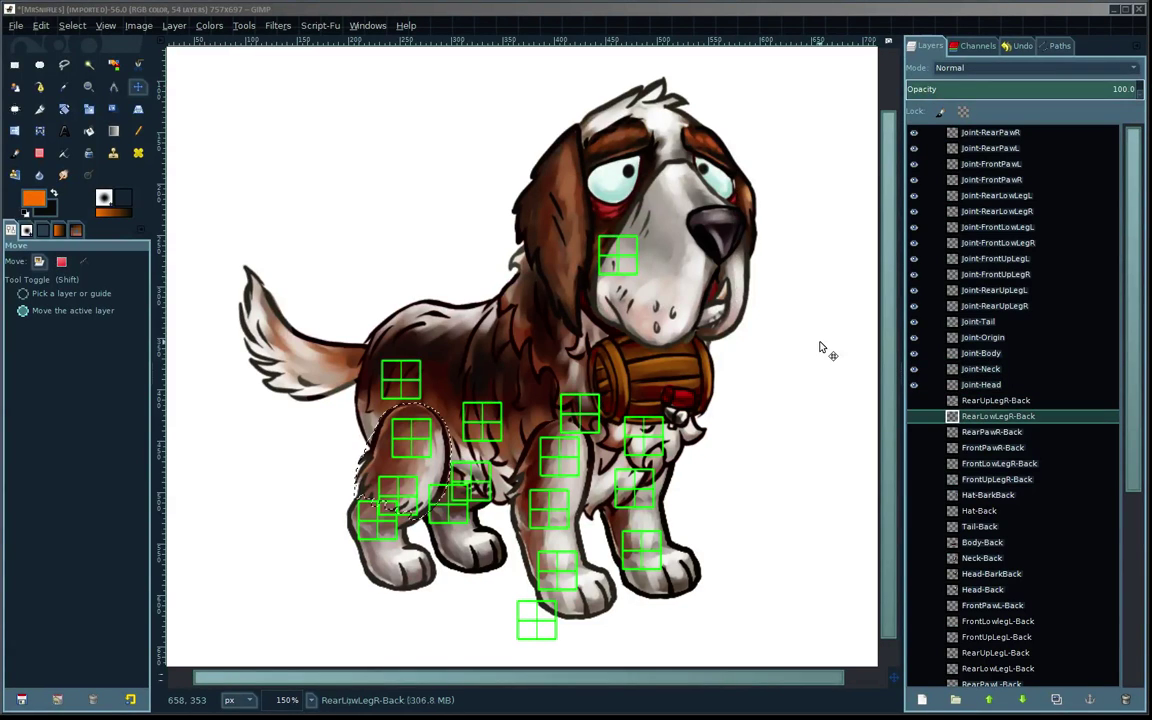
{"action": "key", "text": "Page_Down"}
{"action": "key", "text": "Page_Down"}
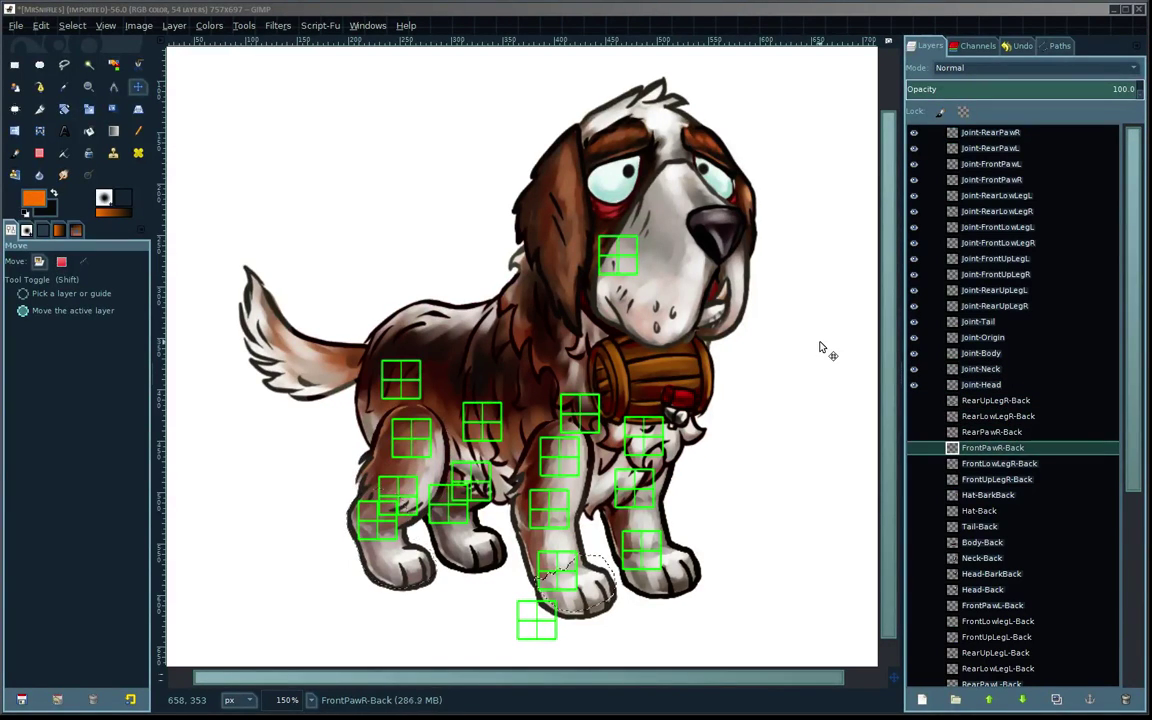
{"action": "key", "text": "Page_Down"}
{"action": "key", "text": "Page_Down"}
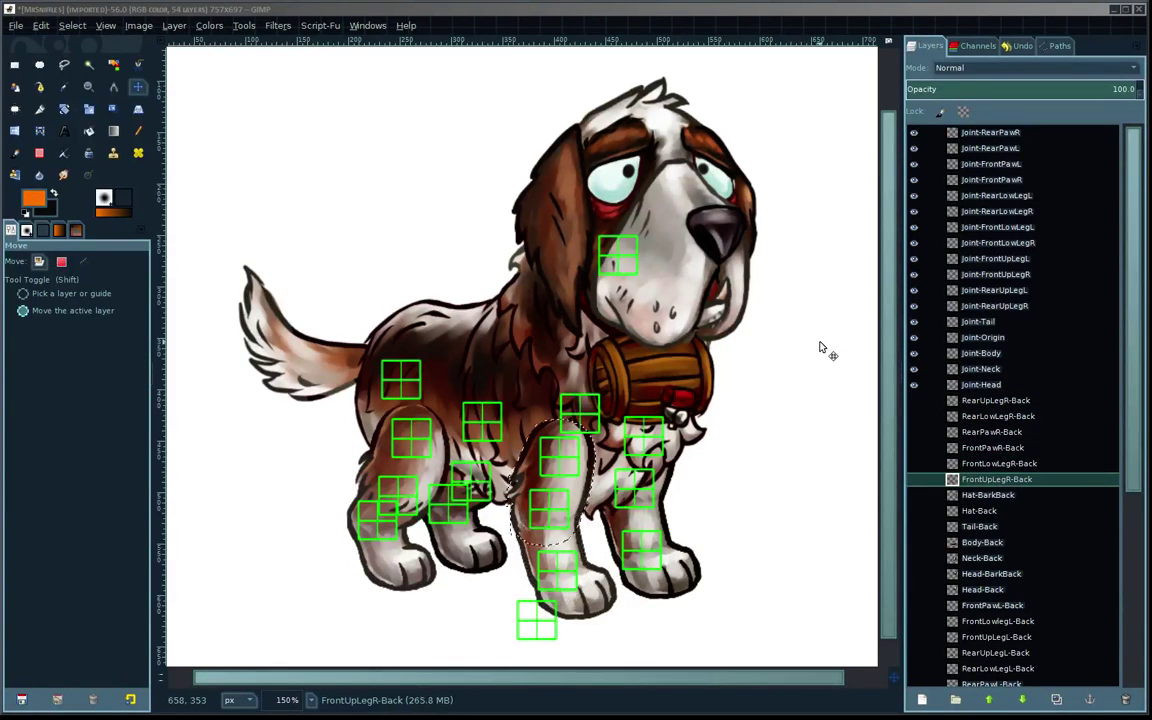
{"action": "key", "text": "Page_Down"}
{"action": "key", "text": "Page_Down"}
{"action": "key", "text": "Page_Down"}
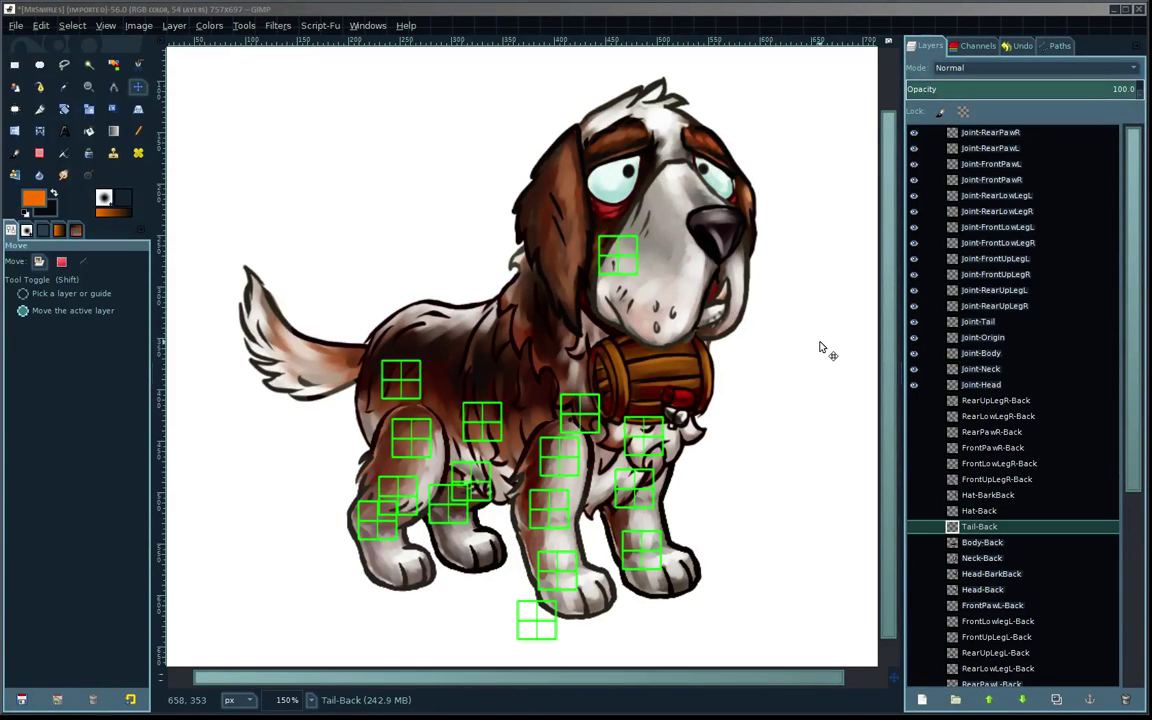
{"action": "key", "text": "Page_Down"}
{"action": "key", "text": "Page_Down"}
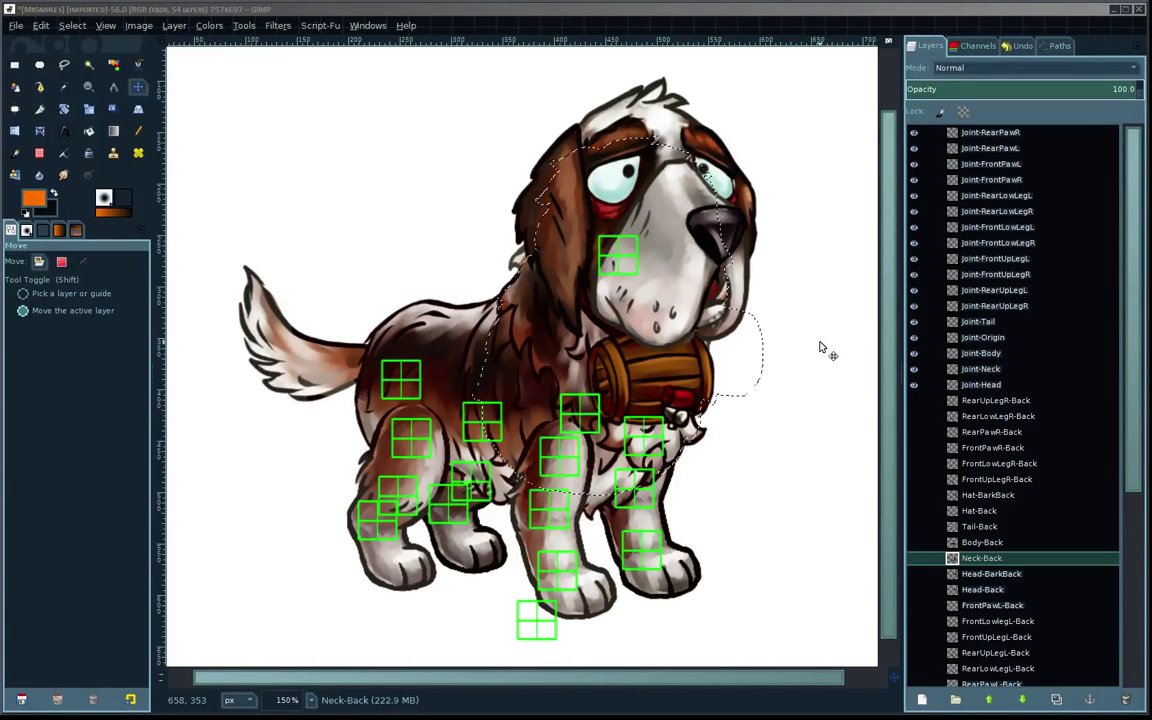
{"action": "key", "text": "Page_Down"}
{"action": "key", "text": "Page_Down"}
{"action": "key", "text": "Page_Down"}
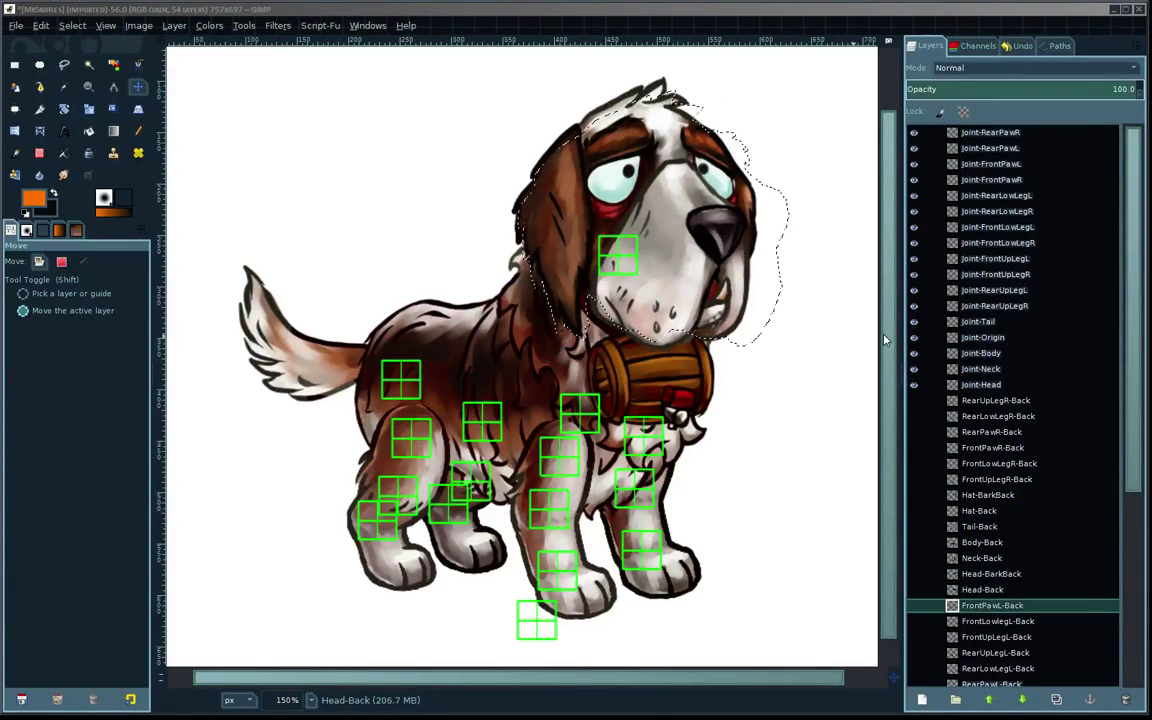
{"action": "key", "text": "Page_Down"}
{"action": "key", "text": "Page_Down"}
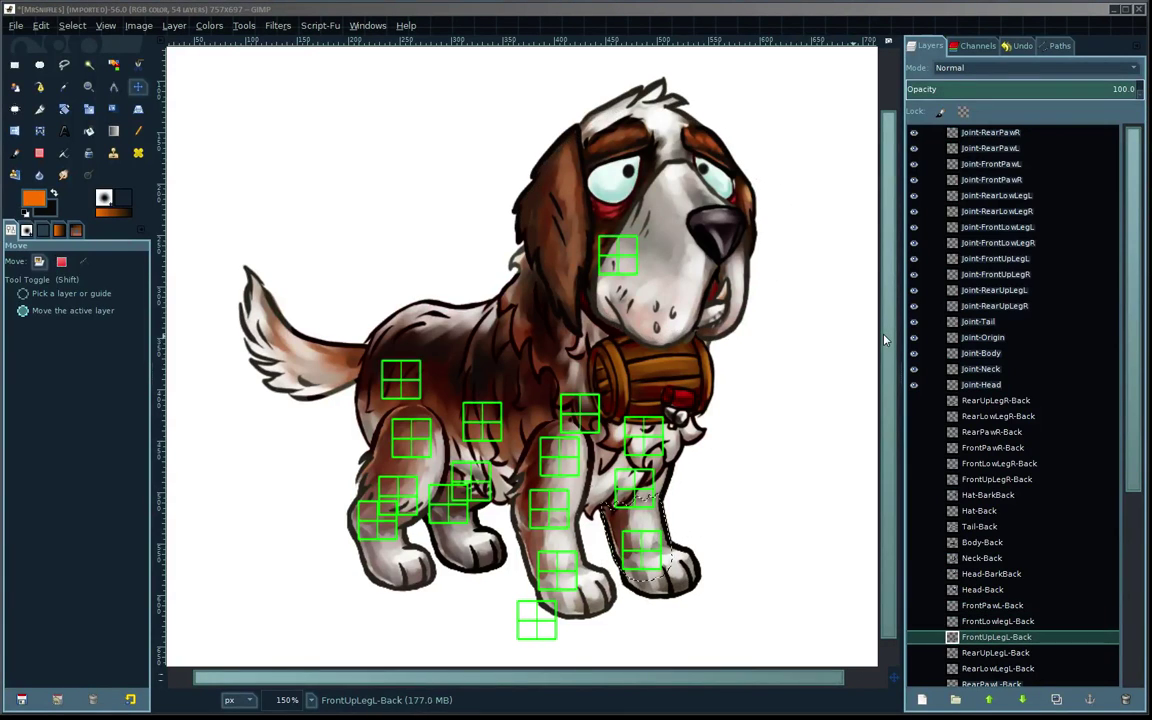
{"action": "key", "text": "Page_Down"}
{"action": "key", "text": "Page_Down"}
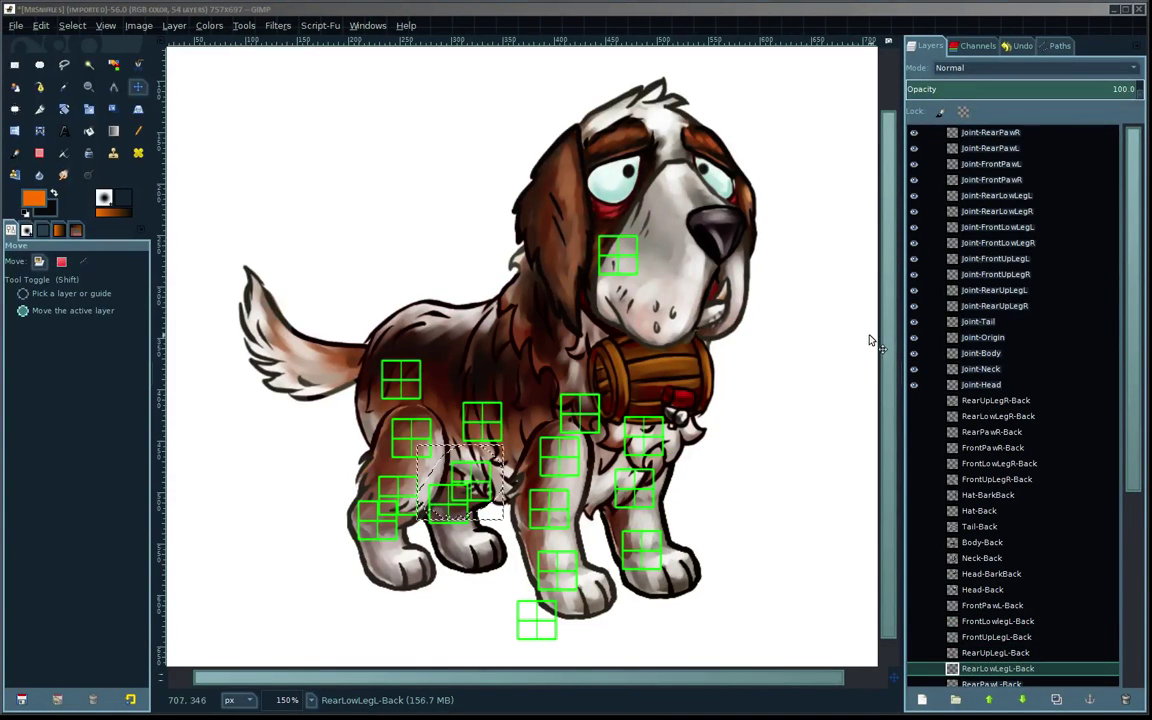
{"action": "key", "text": "Page_Down"}
{"action": "key", "text": "Page_Down"}
{"action": "key", "text": "Page_Down"}
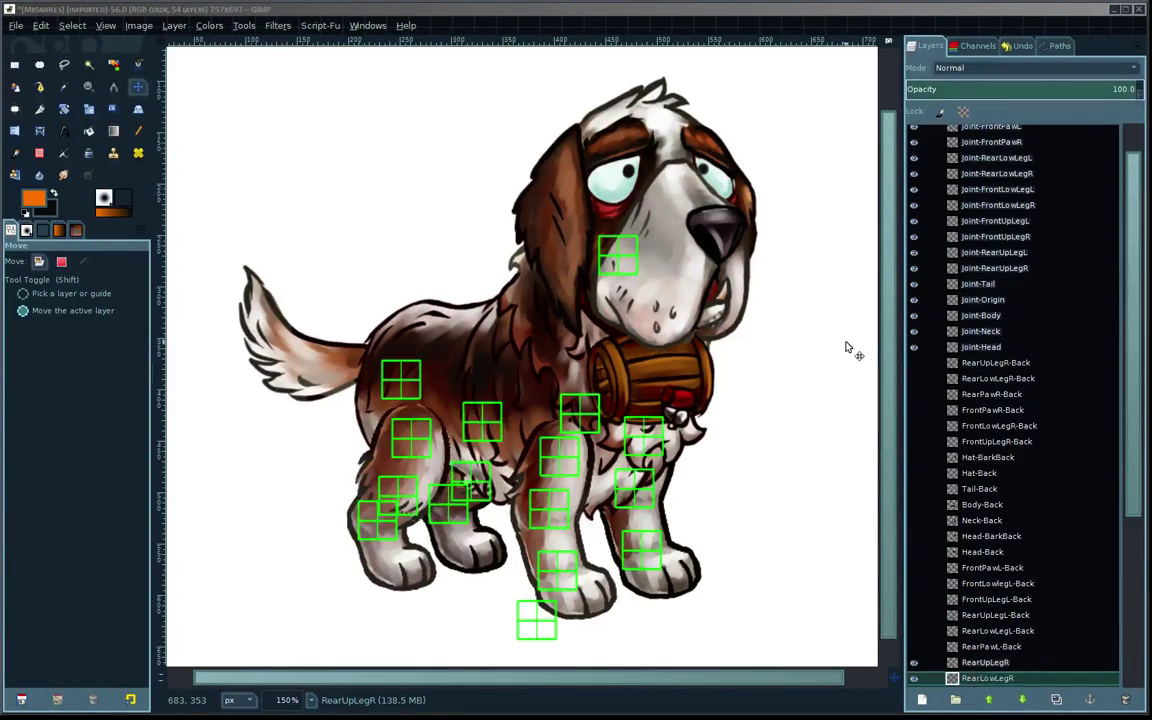
{"action": "key", "text": "Page_Down"}
{"action": "key", "text": "Page_Down"}
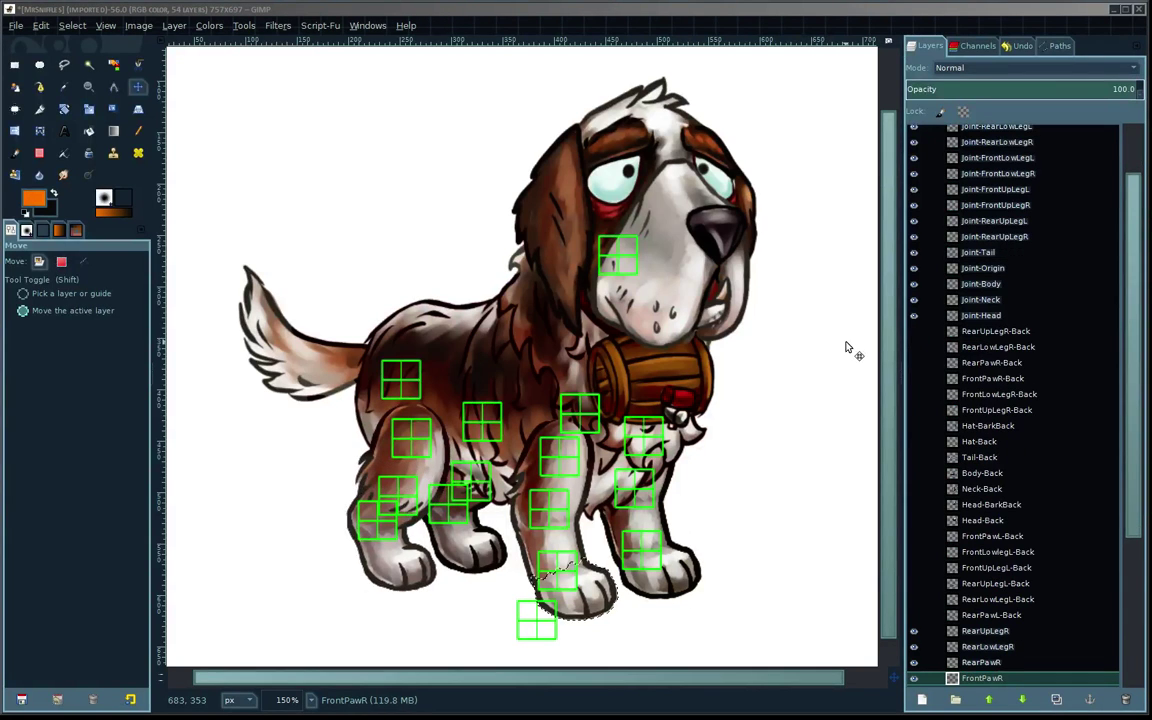
{"action": "key", "text": "Page_Down"}
{"action": "key", "text": "Page_Down"}
{"action": "key", "text": "Page_Down"}
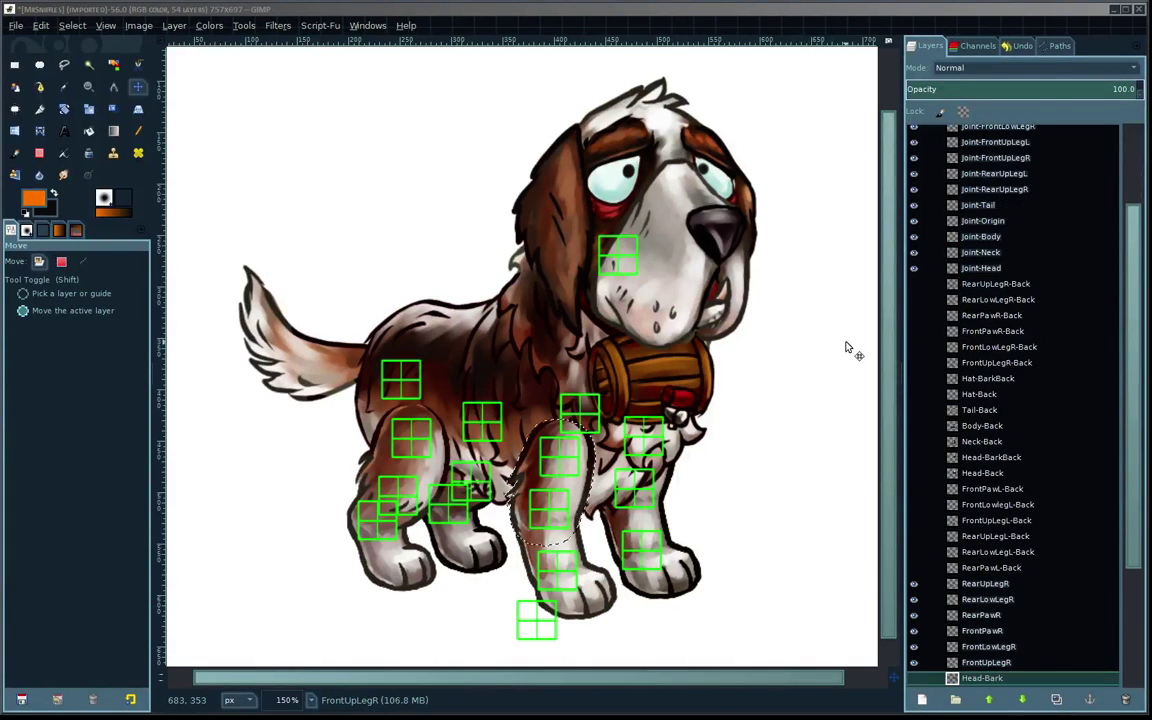
{"action": "key", "text": "Page_Down"}
{"action": "key", "text": "Page_Down"}
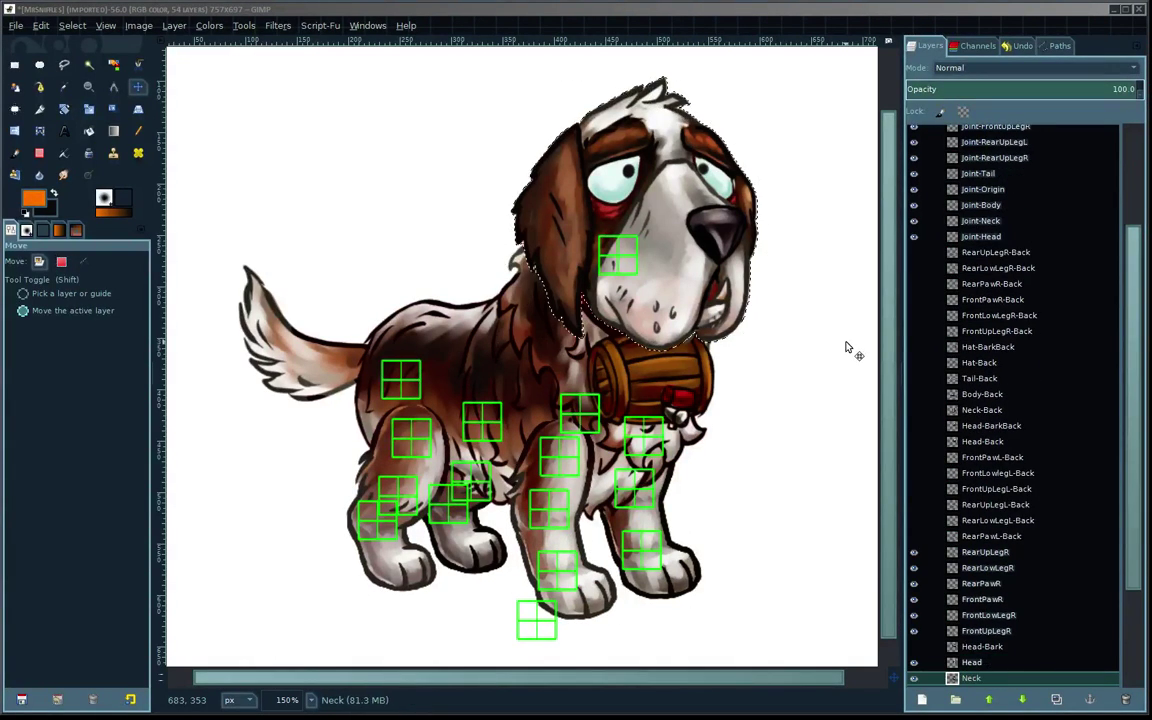
{"action": "key", "text": "Page_Down"}
{"action": "key", "text": "Page_Down"}
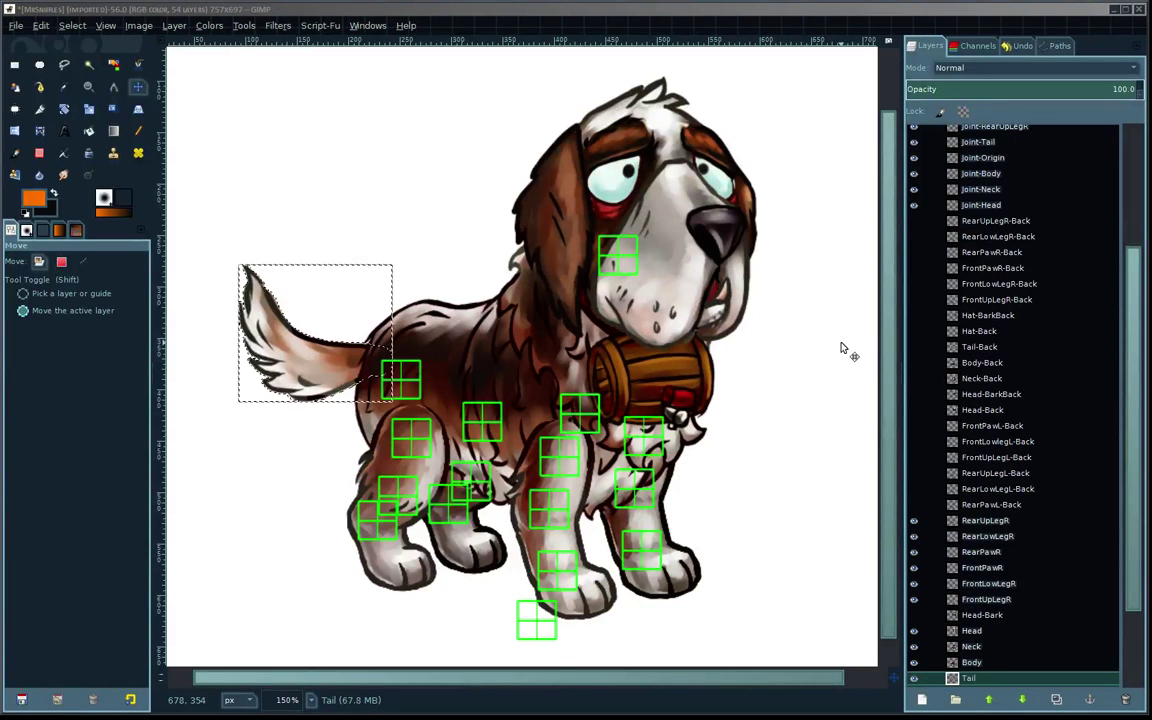
{"action": "key", "text": "Page_Down"}
{"action": "key", "text": "Page_Down"}
{"action": "key", "text": "Page_Down"}
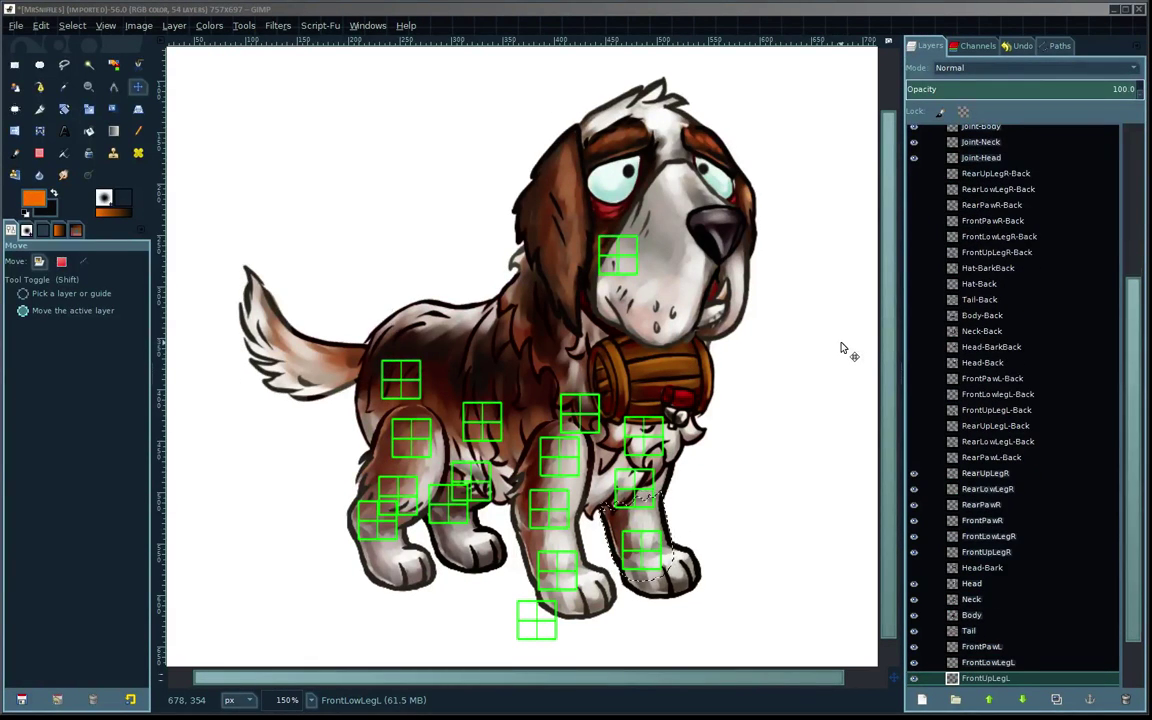
{"action": "key", "text": "Page_Down"}
{"action": "key", "text": "Page_Down"}
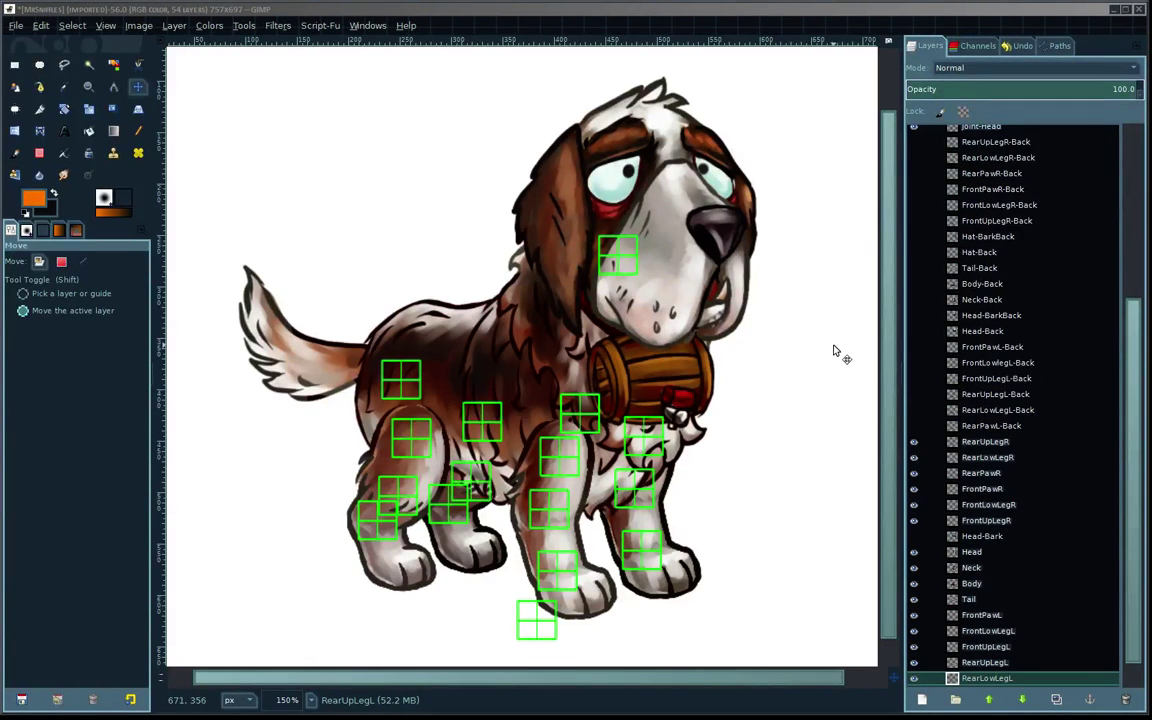
{"action": "key", "text": "Page_Down"}
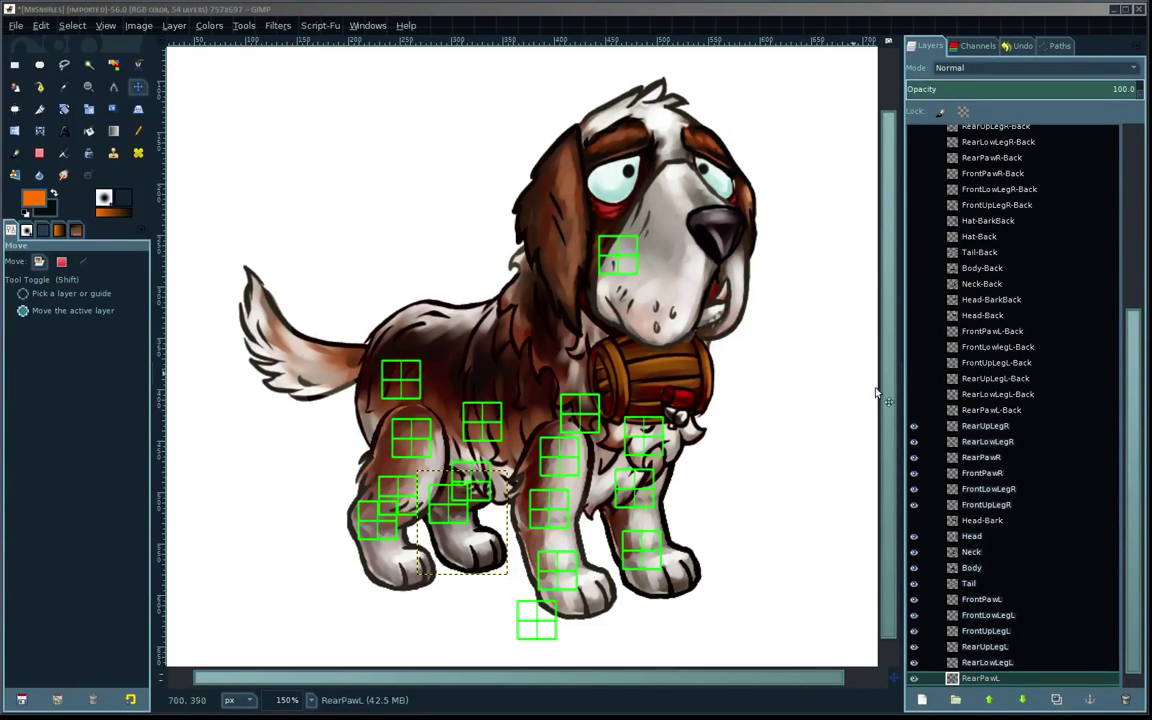
{"action": "scroll", "coordinate": [1131, 538], "scroll_direction": "down", "scroll_amount": 1}
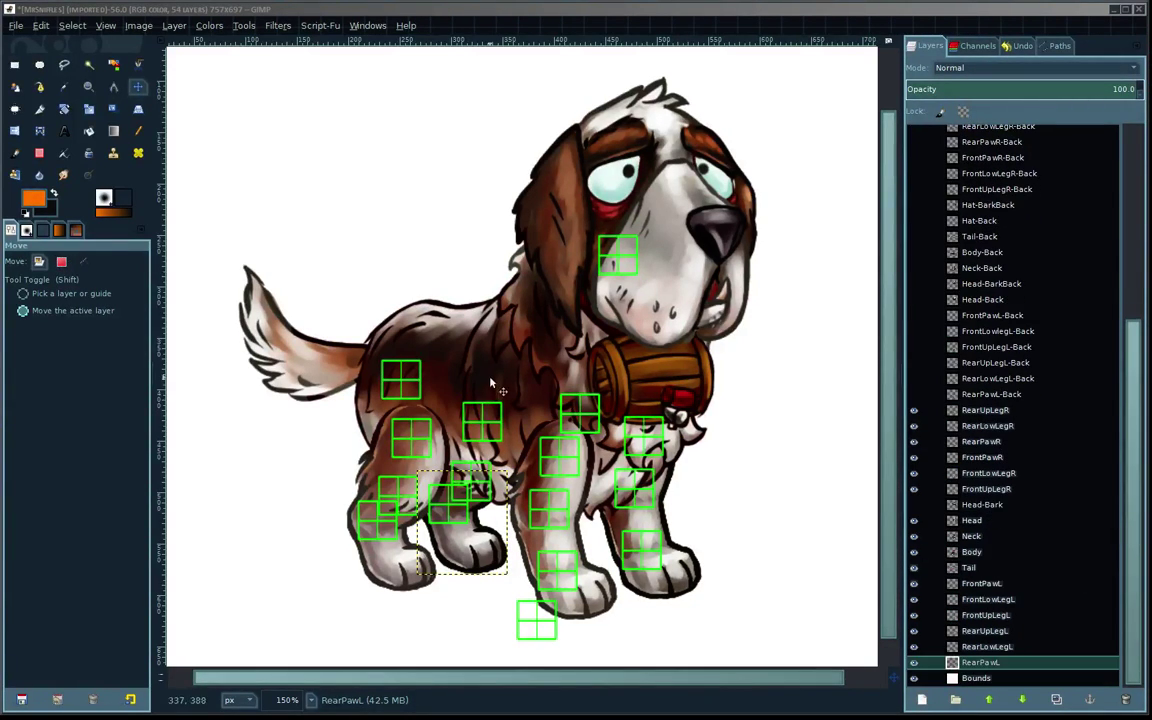
{"action": "left_click", "coordinate": [966, 679]}
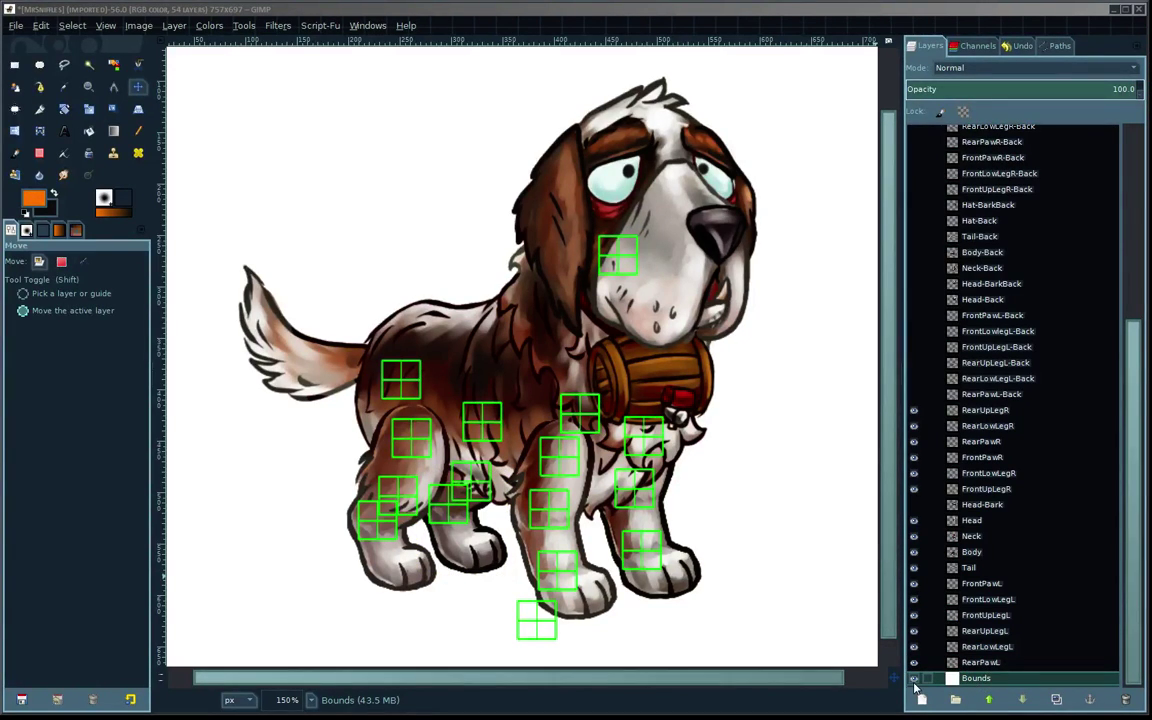
{"action": "left_click", "coordinate": [913, 679]}
{"action": "left_click", "coordinate": [913, 679]}
{"action": "scroll", "coordinate": [736, 603], "scroll_direction": "down", "scroll_amount": 1}
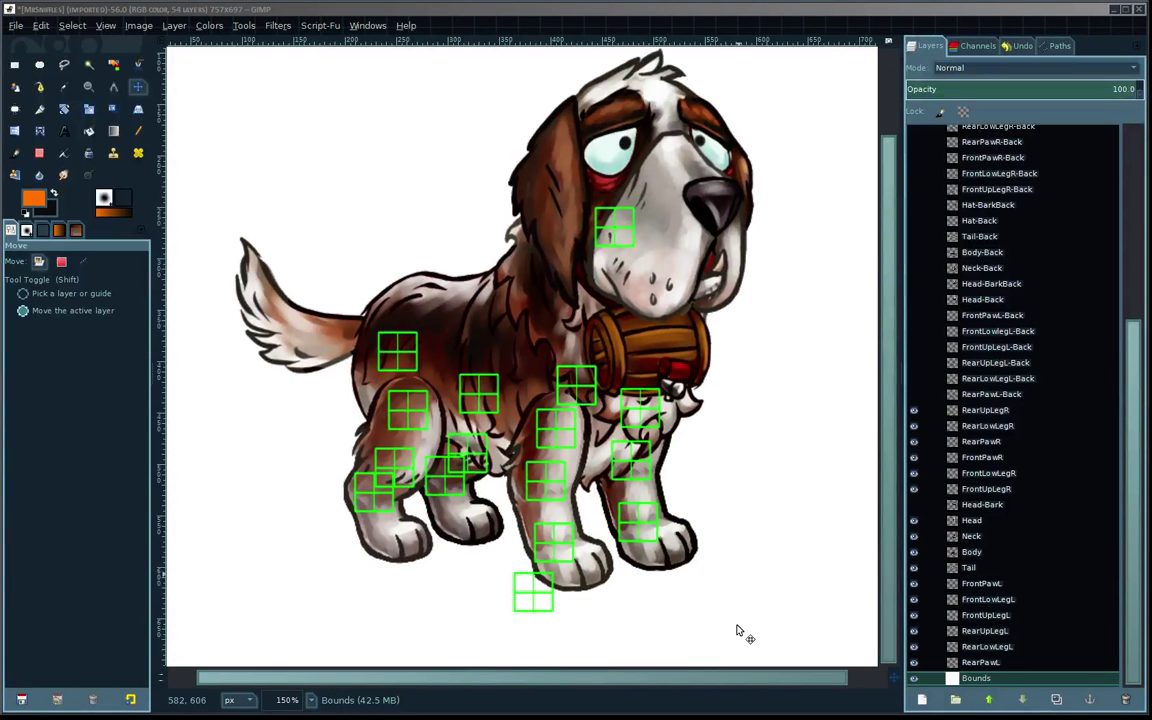
{"action": "scroll", "coordinate": [725, 640], "scroll_direction": "up", "scroll_amount": 2}
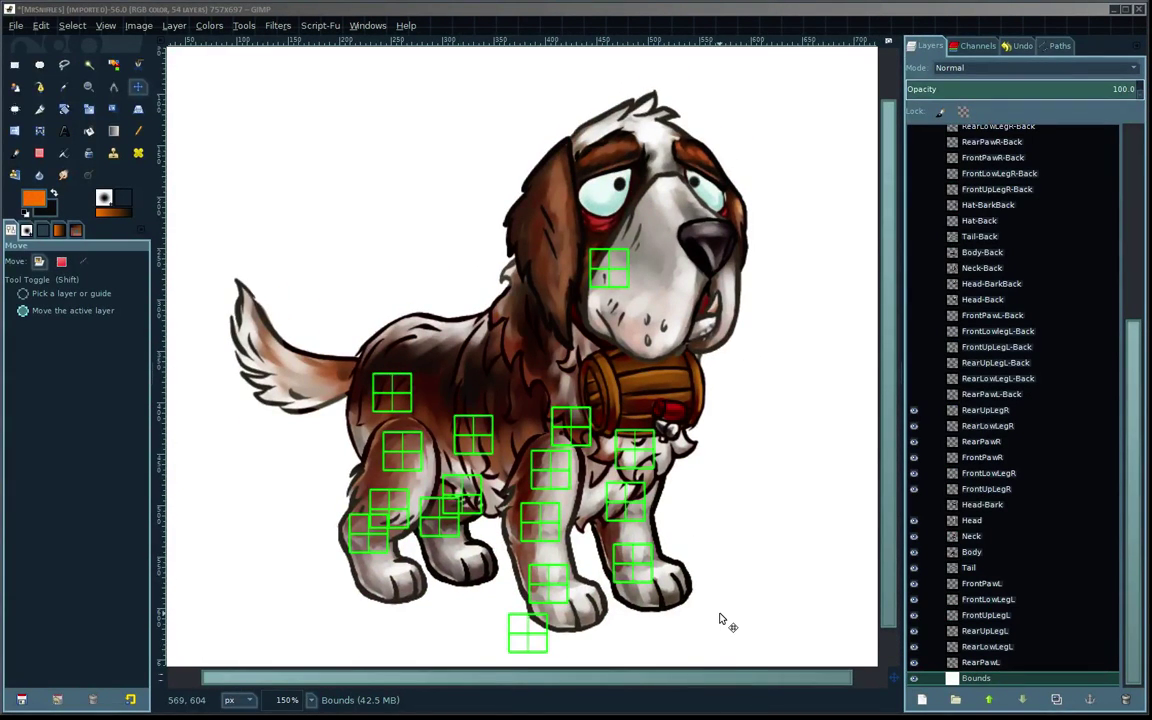
{"action": "scroll", "coordinate": [729, 616], "scroll_direction": "left", "scroll_amount": 1}
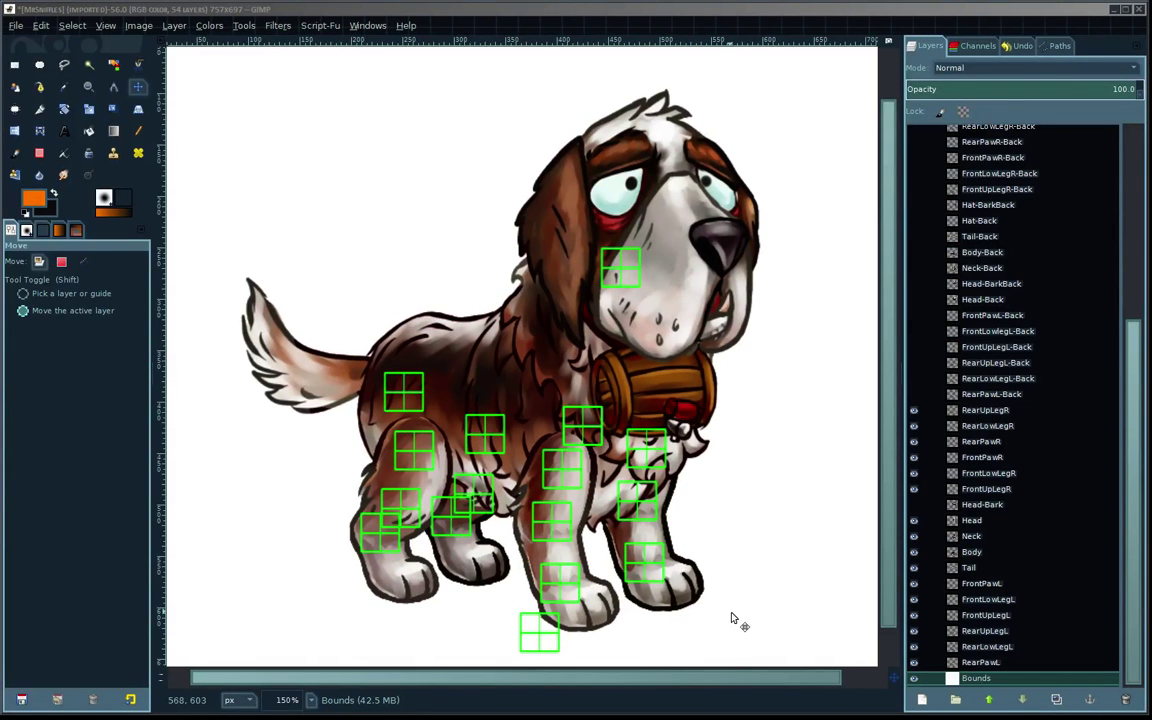
{"action": "scroll", "coordinate": [728, 605], "scroll_direction": "right", "scroll_amount": 1}
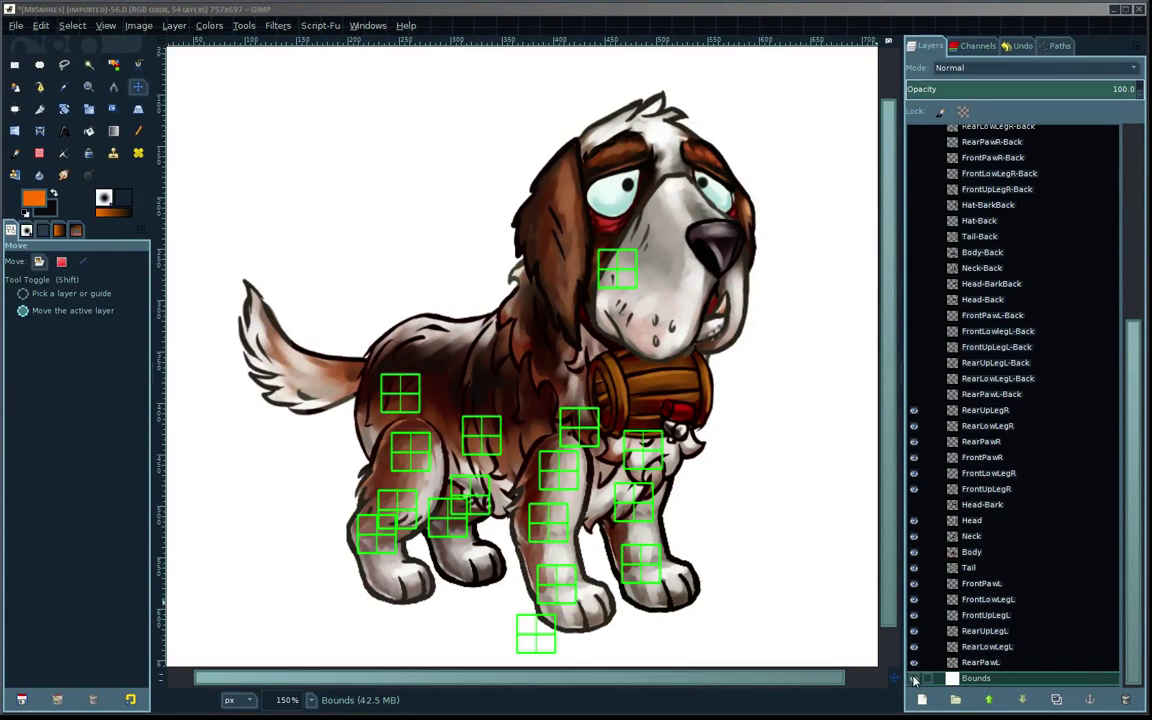
Run File > Save all layers... to open the Script-Fu Save all layers dialog
{"action": "left_click", "coordinate": [16, 26]}
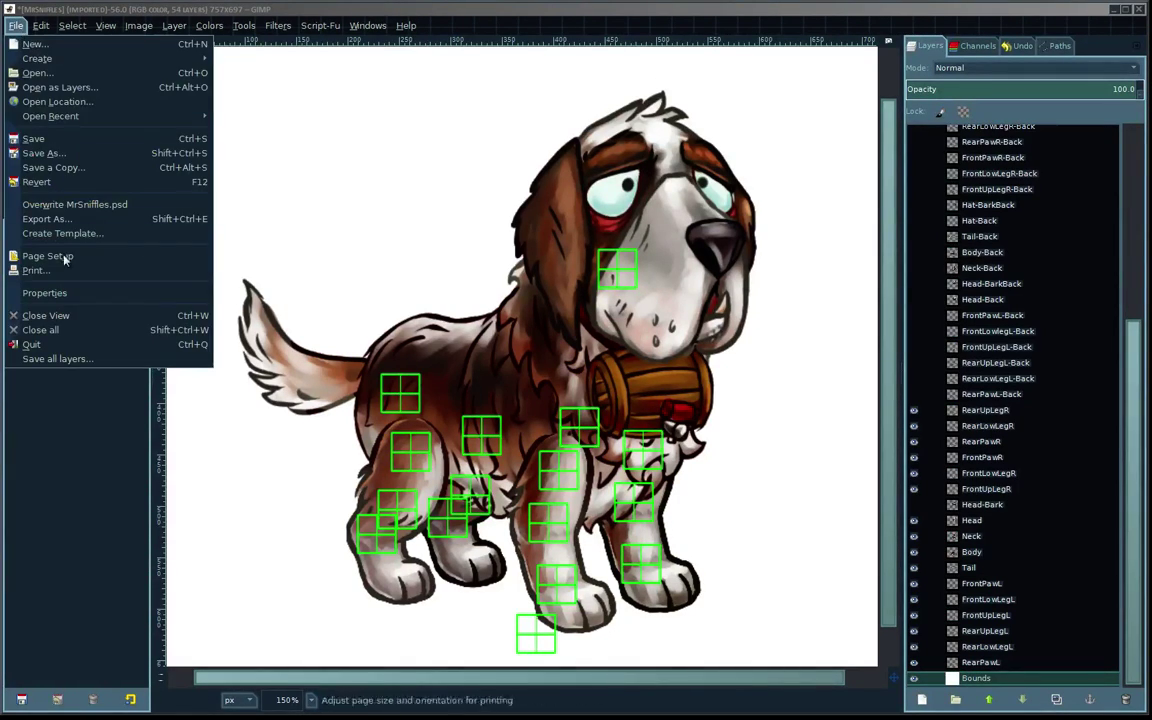
{"action": "left_click", "coordinate": [241, 26]}
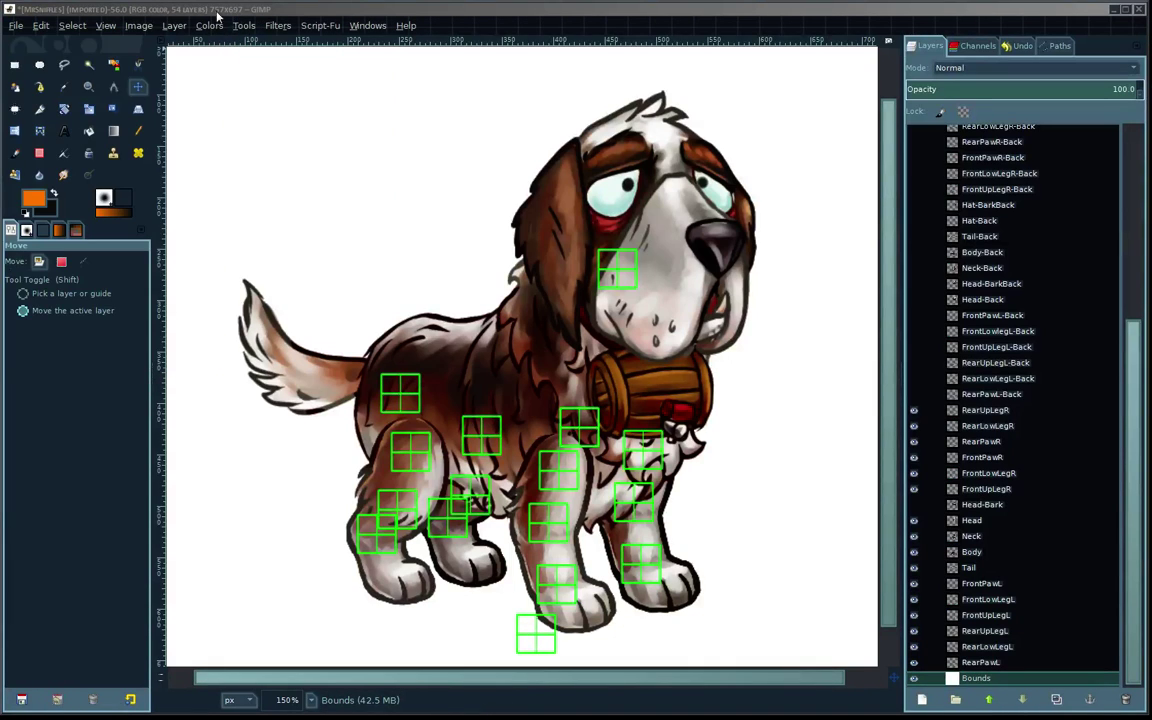
{"action": "left_click", "coordinate": [16, 26]}
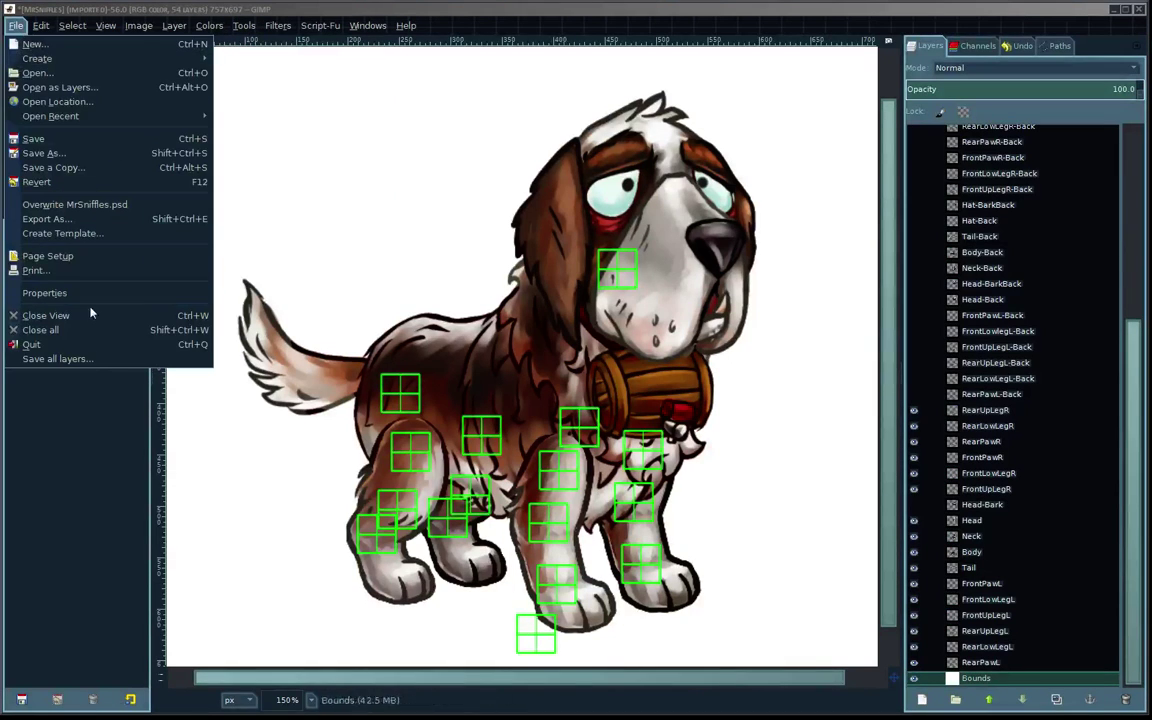
{"action": "left_click", "coordinate": [88, 360]}
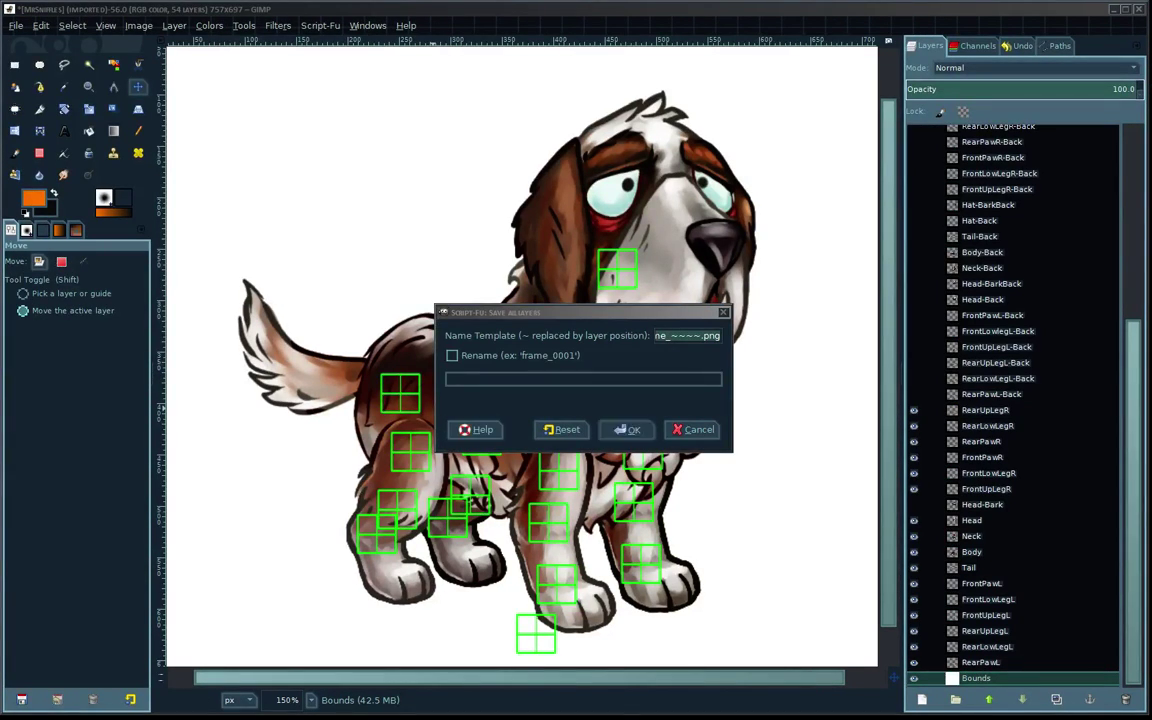
Accept the default .png name template so every layer is saved as its own PNG
{"action": "key", "text": "Return"}
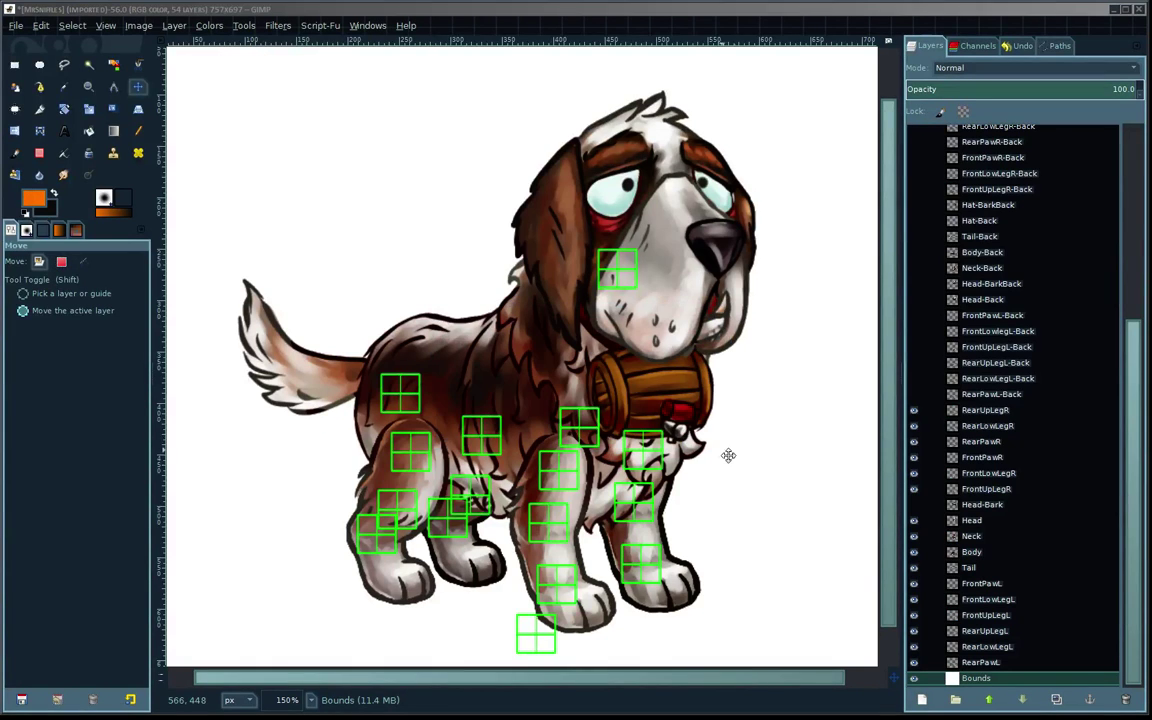
{"action": "scroll", "coordinate": [735, 465], "scroll_direction": "down", "scroll_amount": 1}
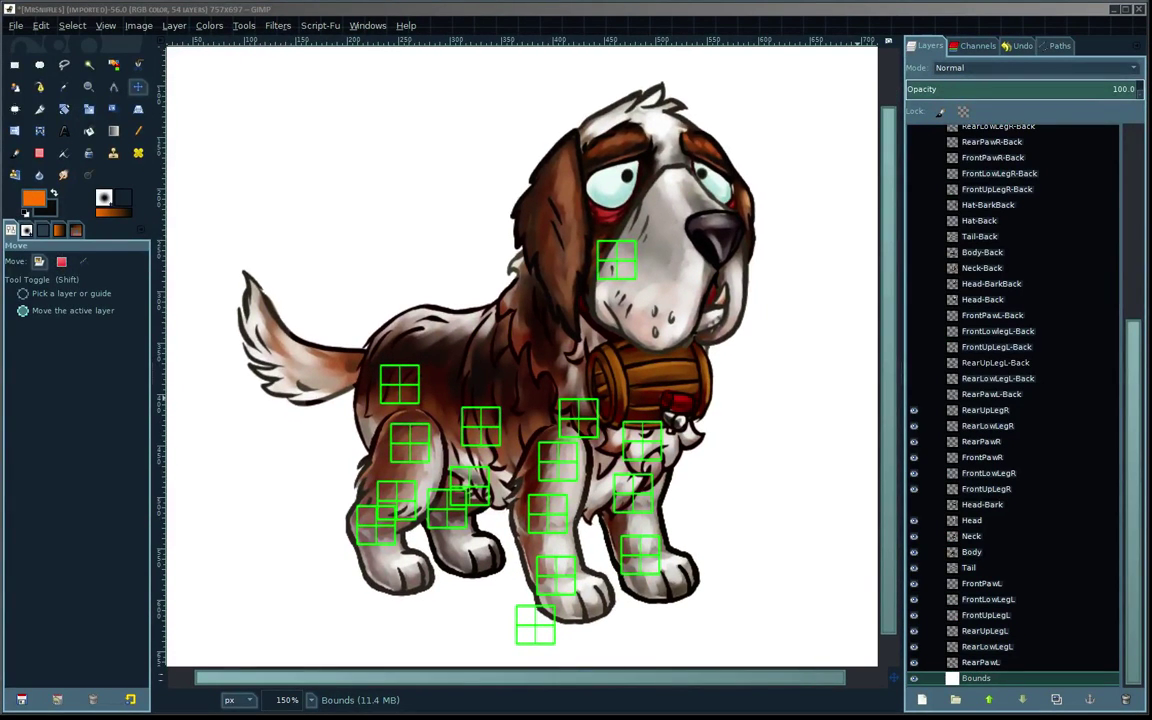